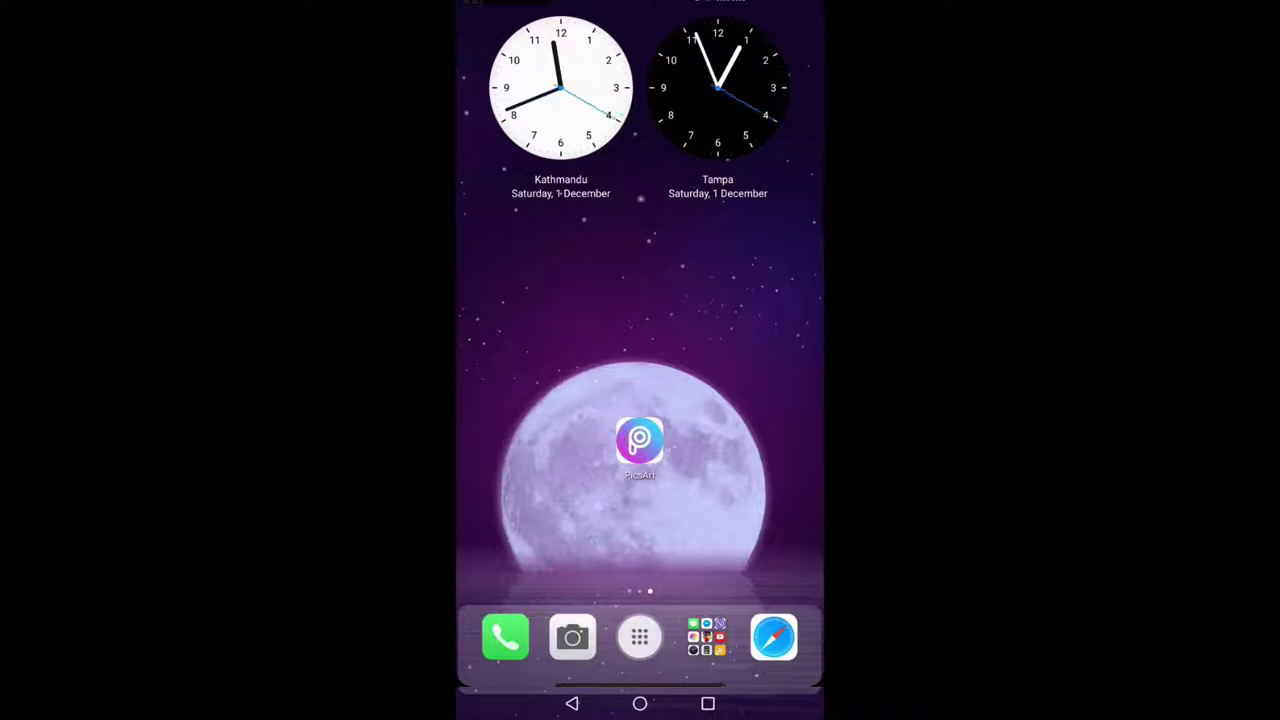
Launch PicsArt and scroll the Recent Photos carousel to find the woman's portrait.
{"action": "mouse_move", "coordinate": [640, 440]}
{"action": "left_mouse_down"}
{"action": "mouse_move", "coordinate": [648, 348]}
{"action": "mouse_move", "coordinate": [609, 440]}
{"action": "left_mouse_up"}
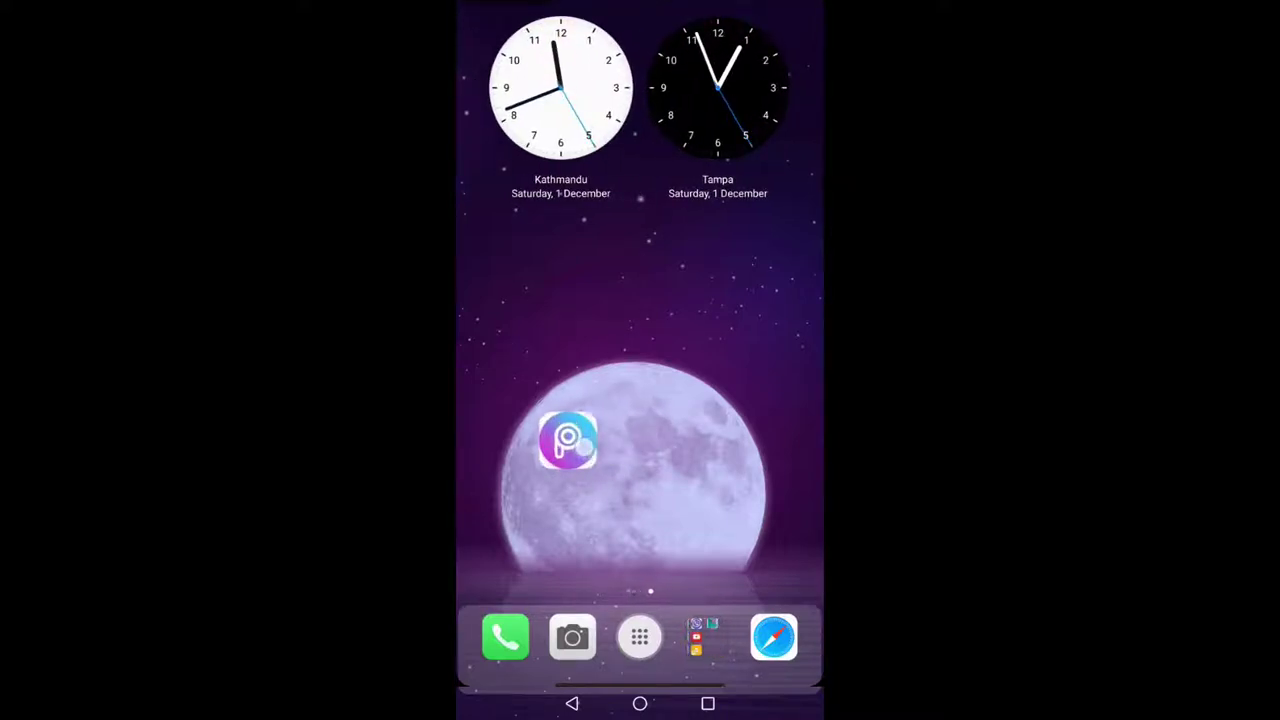
{"action": "left_click_drag", "start_coordinate": [609, 440], "coordinate": [622, 436]}
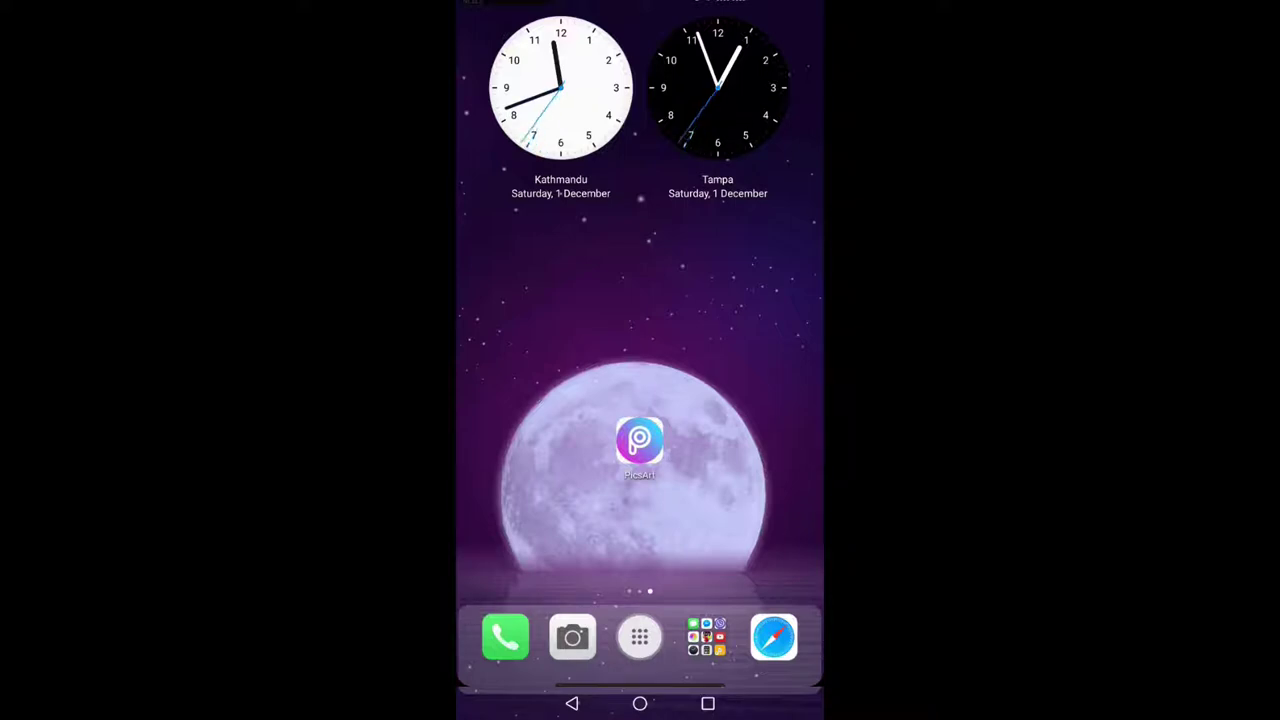
{"action": "left_click", "coordinate": [639, 441]}
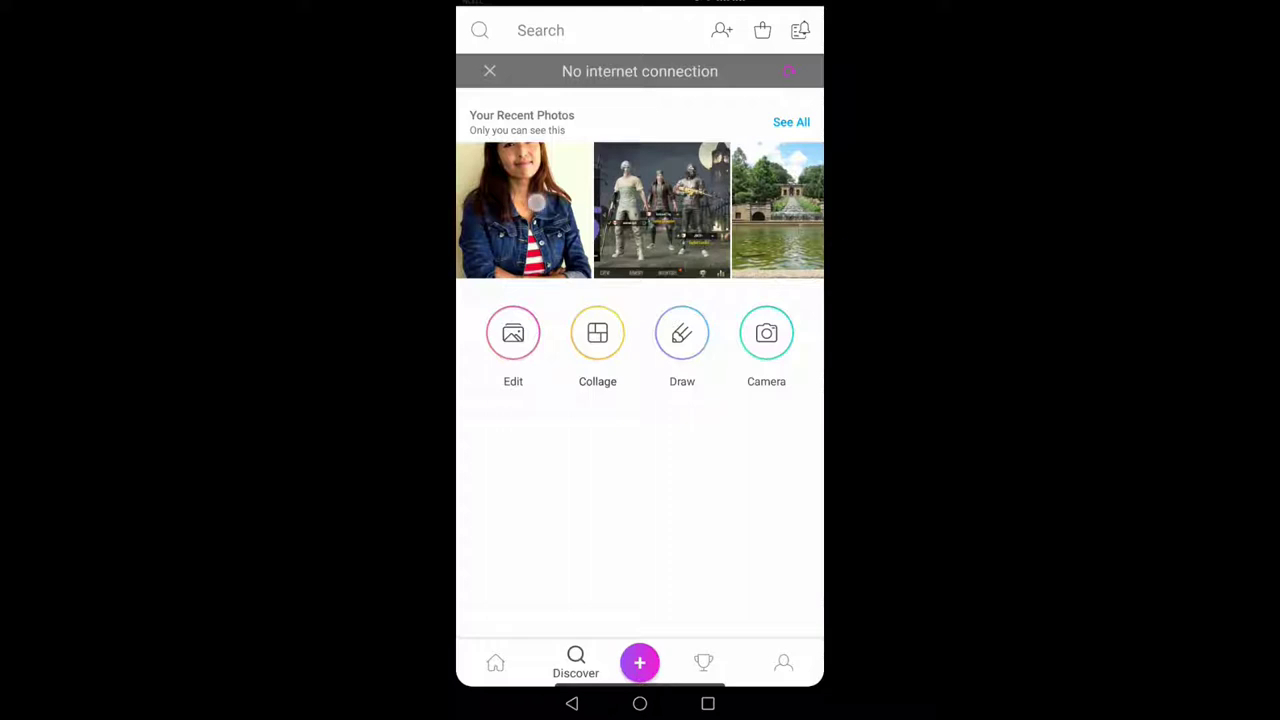
{"action": "left_click_drag", "start_coordinate": [700, 210], "coordinate": [638, 210]}
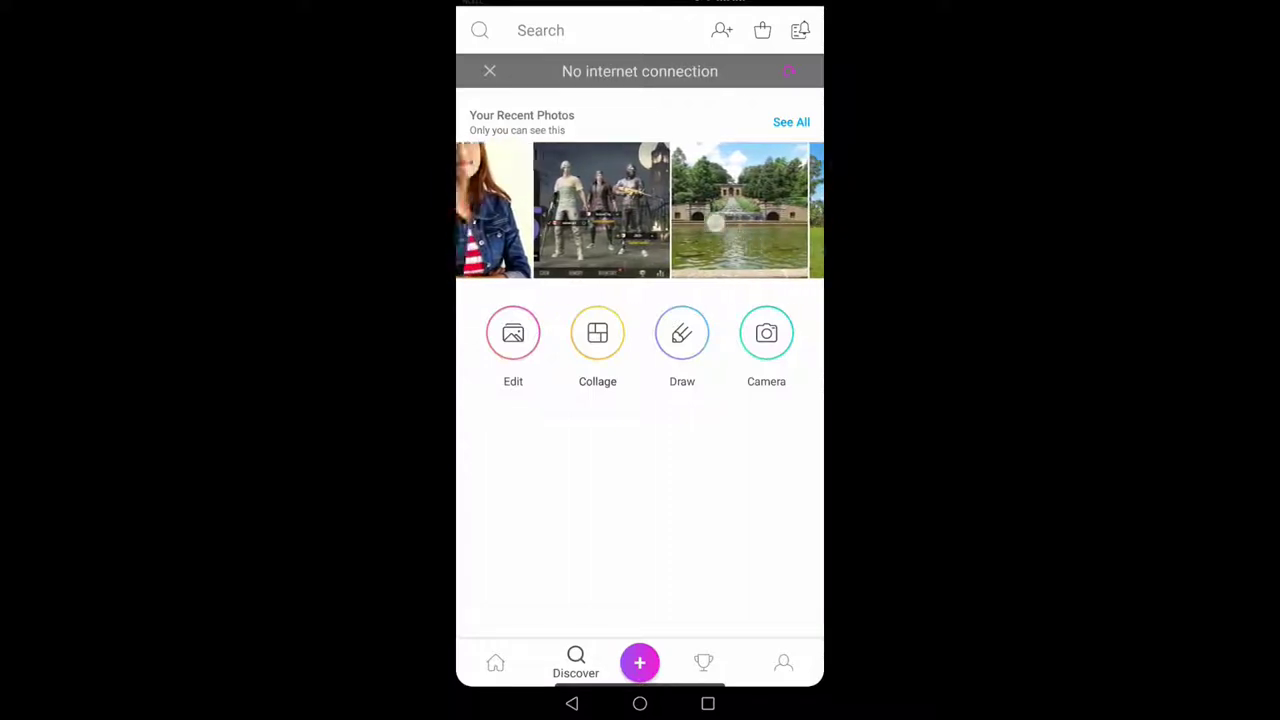
{"action": "left_click_drag", "start_coordinate": [790, 245], "coordinate": [734, 243]}
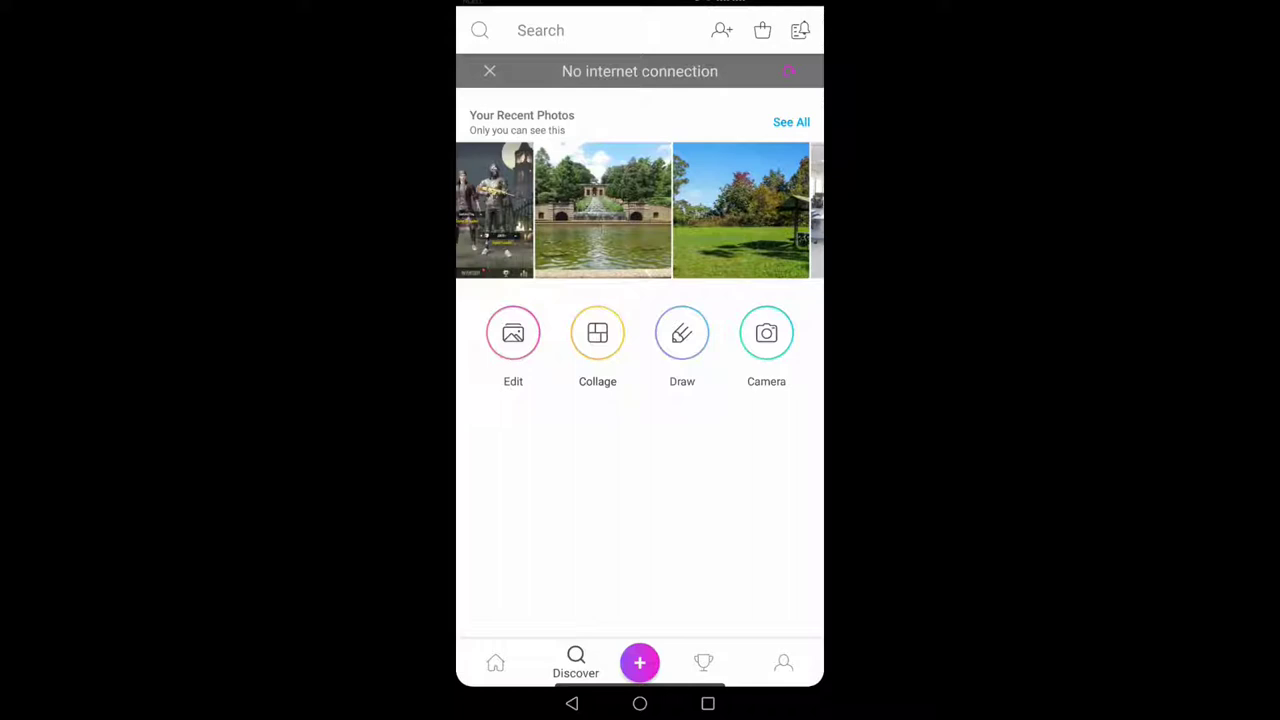
{"action": "left_click_drag", "start_coordinate": [556, 224], "coordinate": [738, 243]}
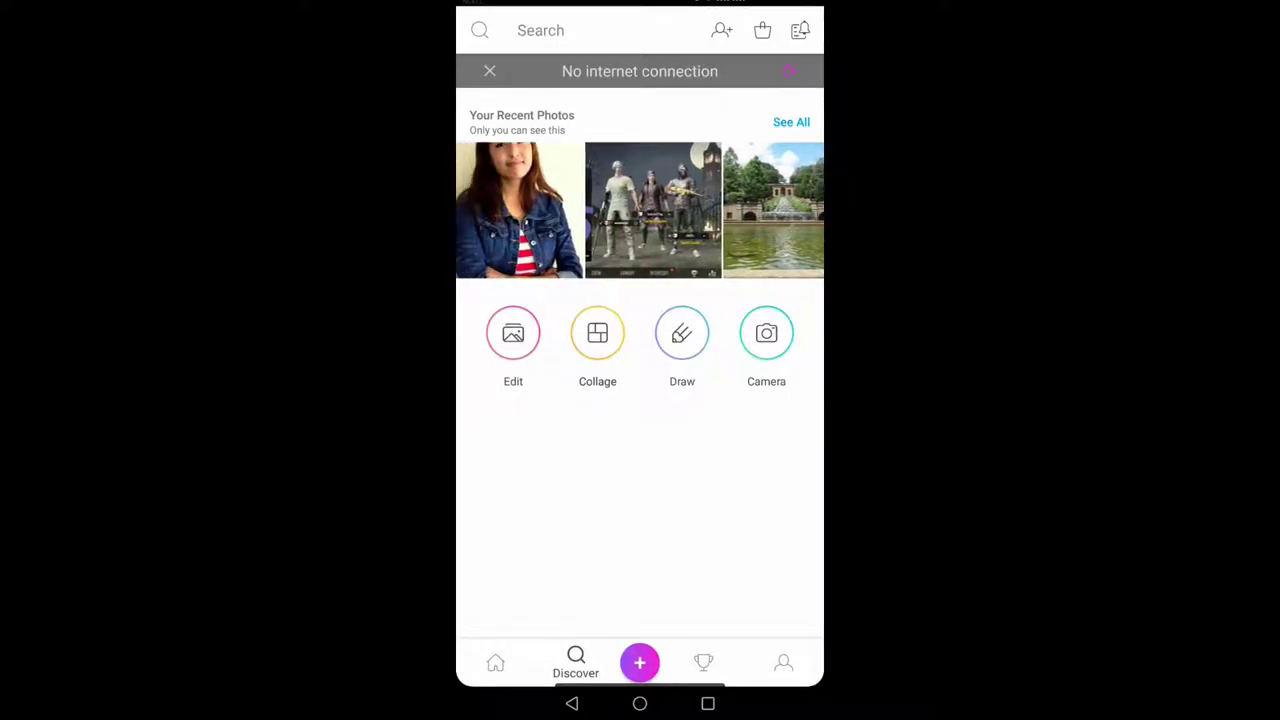
{"action": "left_click_drag", "start_coordinate": [530, 224], "coordinate": [558, 226]}
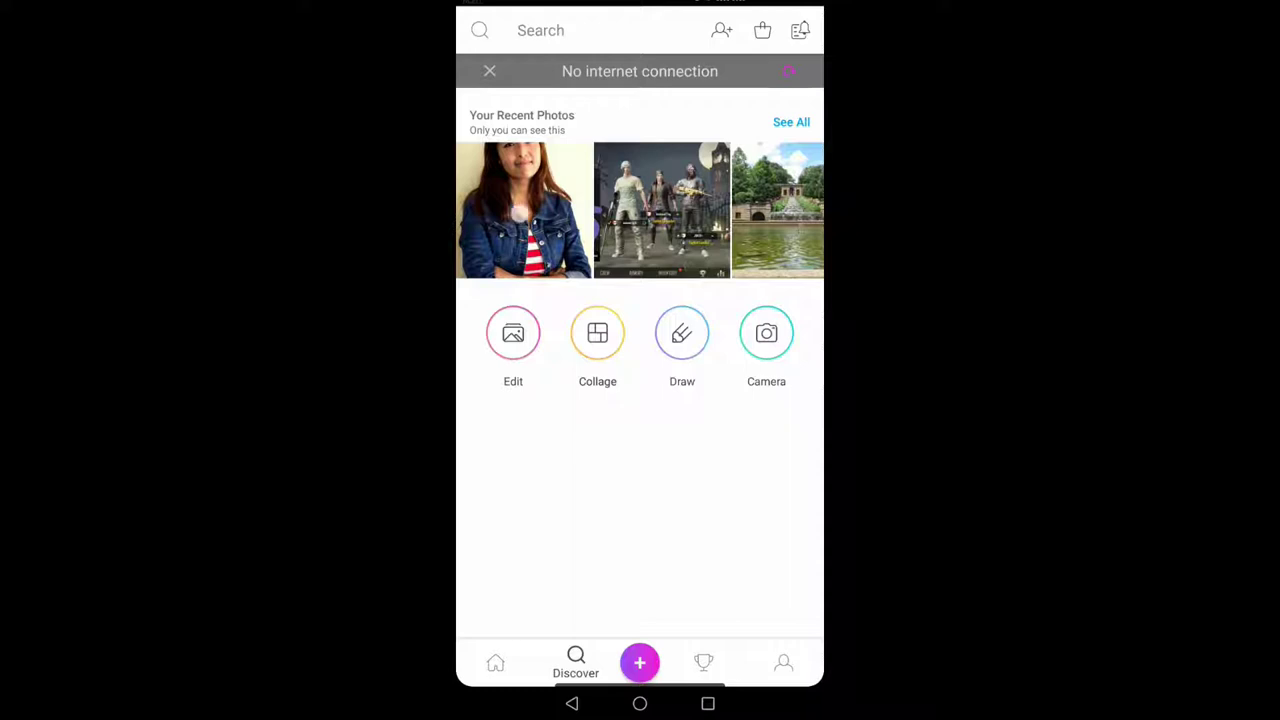
{"action": "left_click", "coordinate": [523, 210]}
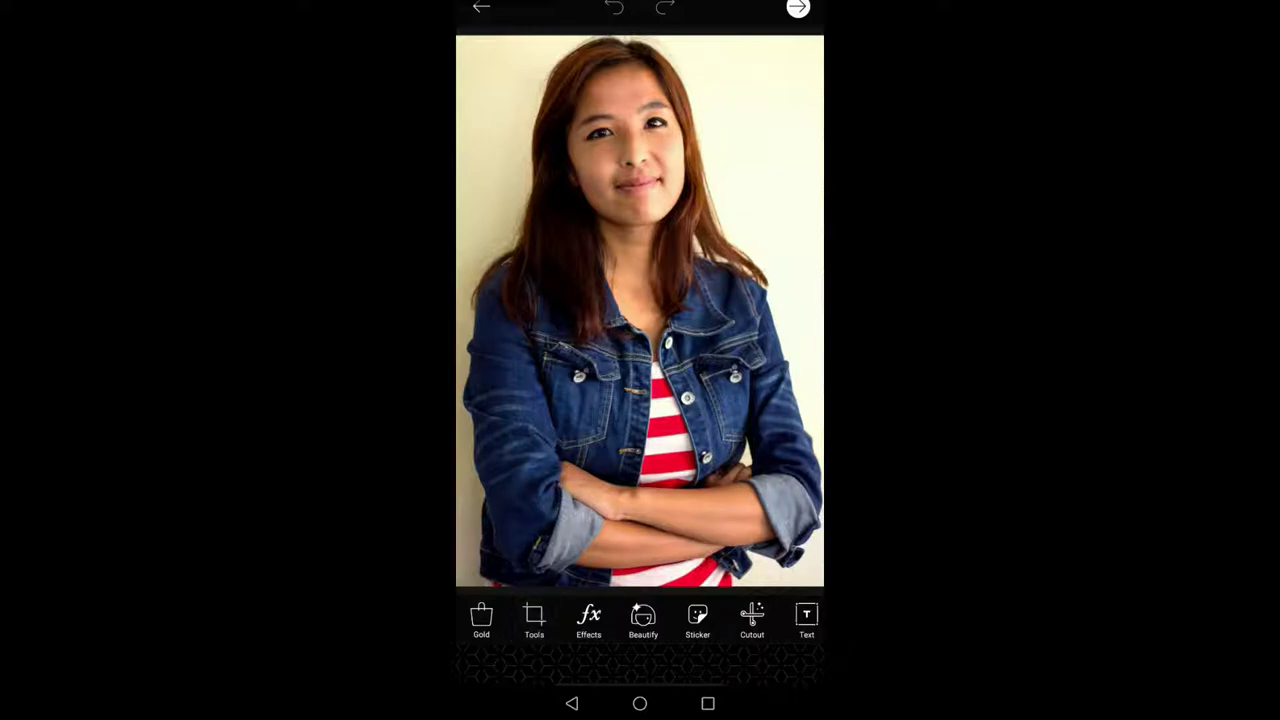
{"action": "left_click", "coordinate": [534, 620]}
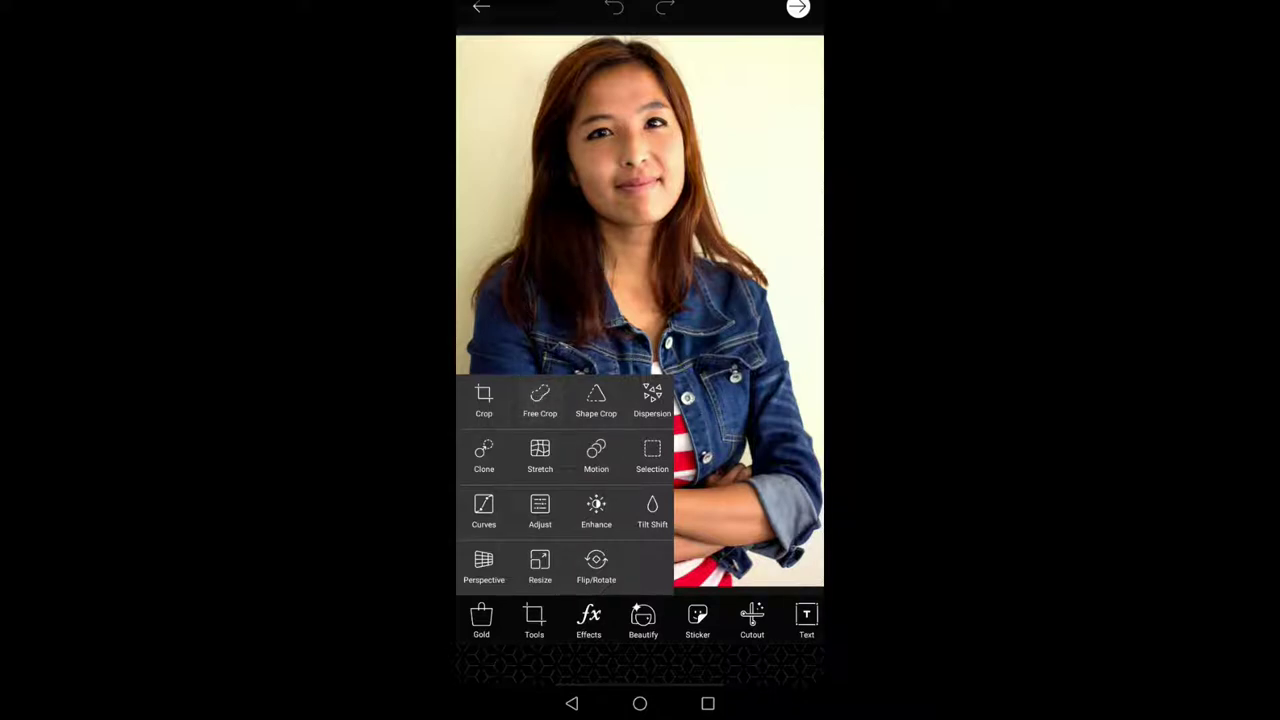
Start a Free Crop with a size-40 brush and paint red mask over the face and hair.
{"action": "left_click", "coordinate": [540, 398]}
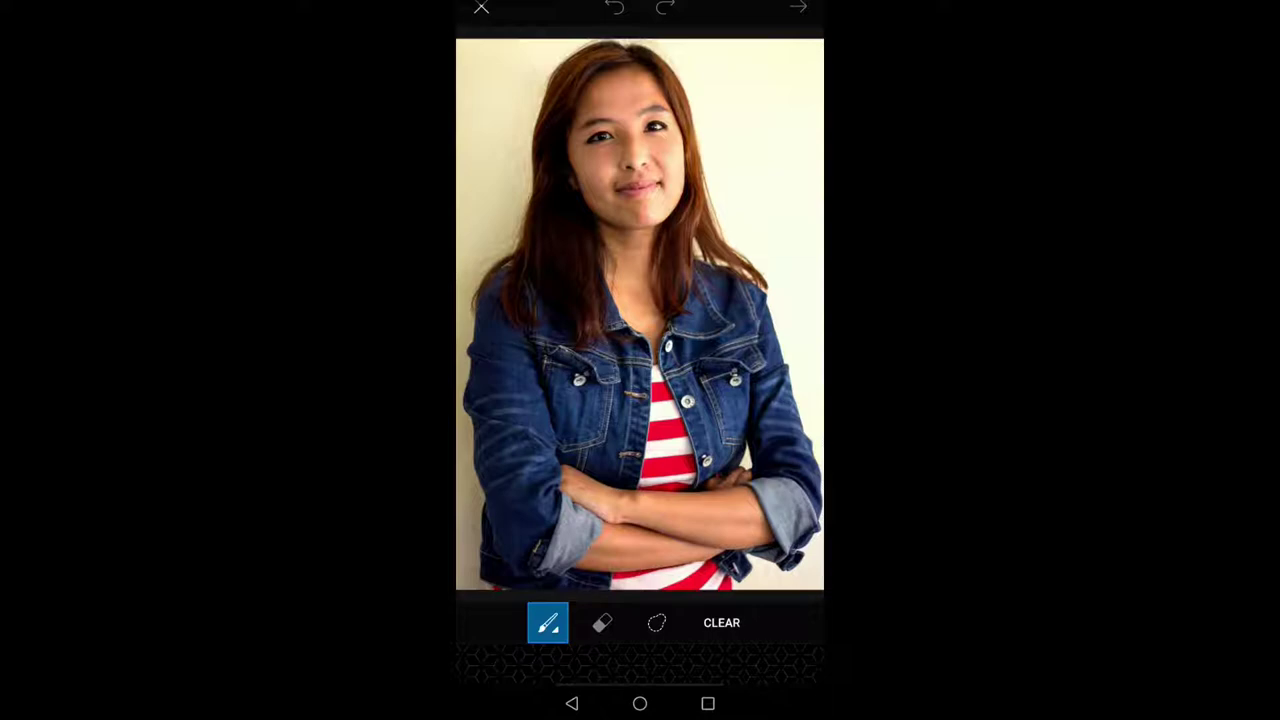
{"action": "left_click", "coordinate": [560, 635]}
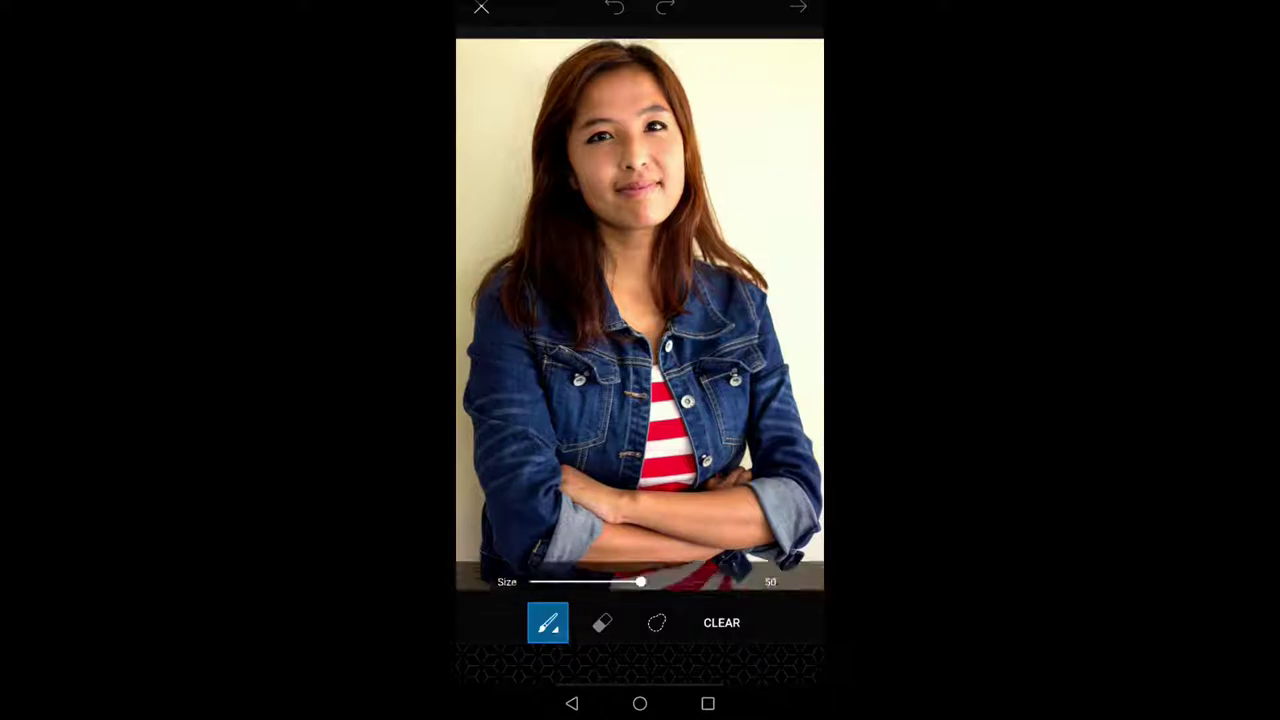
{"action": "left_click_drag", "start_coordinate": [640, 581], "coordinate": [614, 581]}
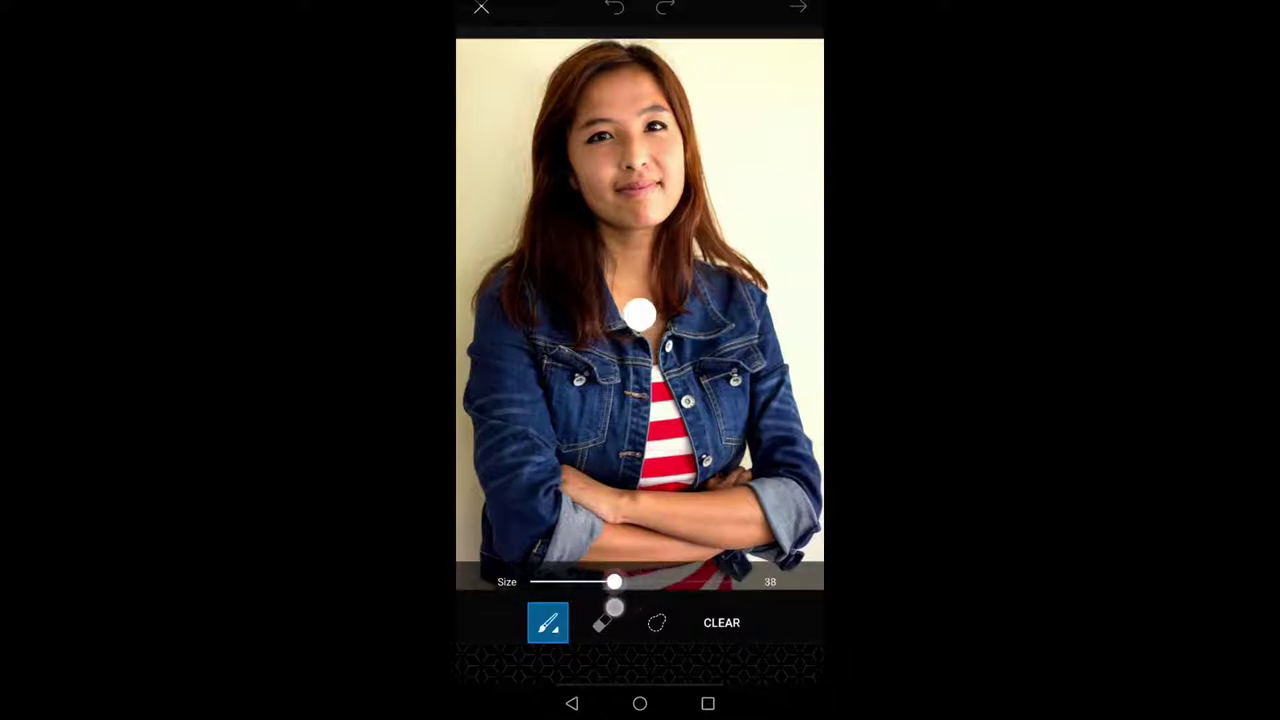
{"action": "left_click_drag", "start_coordinate": [614, 607], "coordinate": [619, 621]}
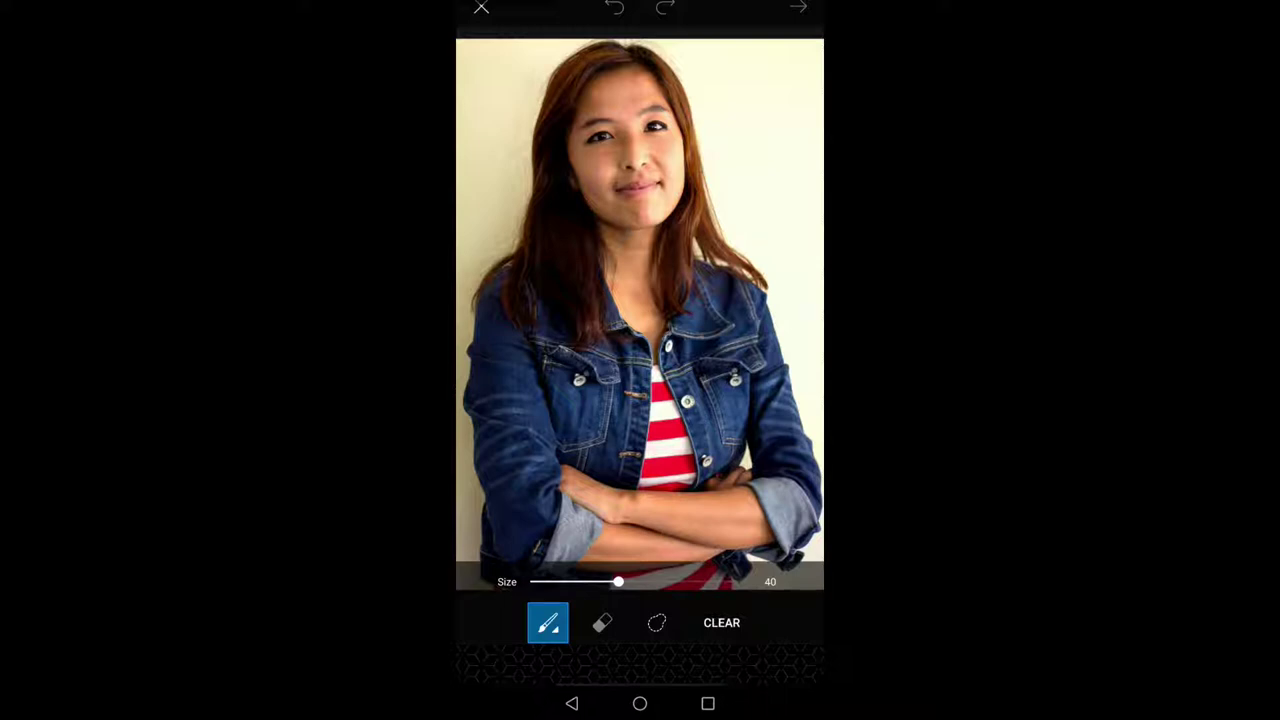
{"action": "left_click_drag", "start_coordinate": [605, 185], "coordinate": [602, 378]}
{"action": "mouse_move", "coordinate": [632, 150]}
{"action": "left_mouse_down"}
{"action": "mouse_move", "coordinate": [633, 335]}
{"action": "mouse_move", "coordinate": [577, 383]}
{"action": "left_mouse_up"}
Extend the red mask over the neck, collar, left hair strand and left eye.
{"action": "left_click", "coordinate": [626, 214]}
{"action": "left_click", "coordinate": [626, 206]}
{"action": "left_click_drag", "start_coordinate": [598, 171], "coordinate": [569, 371]}
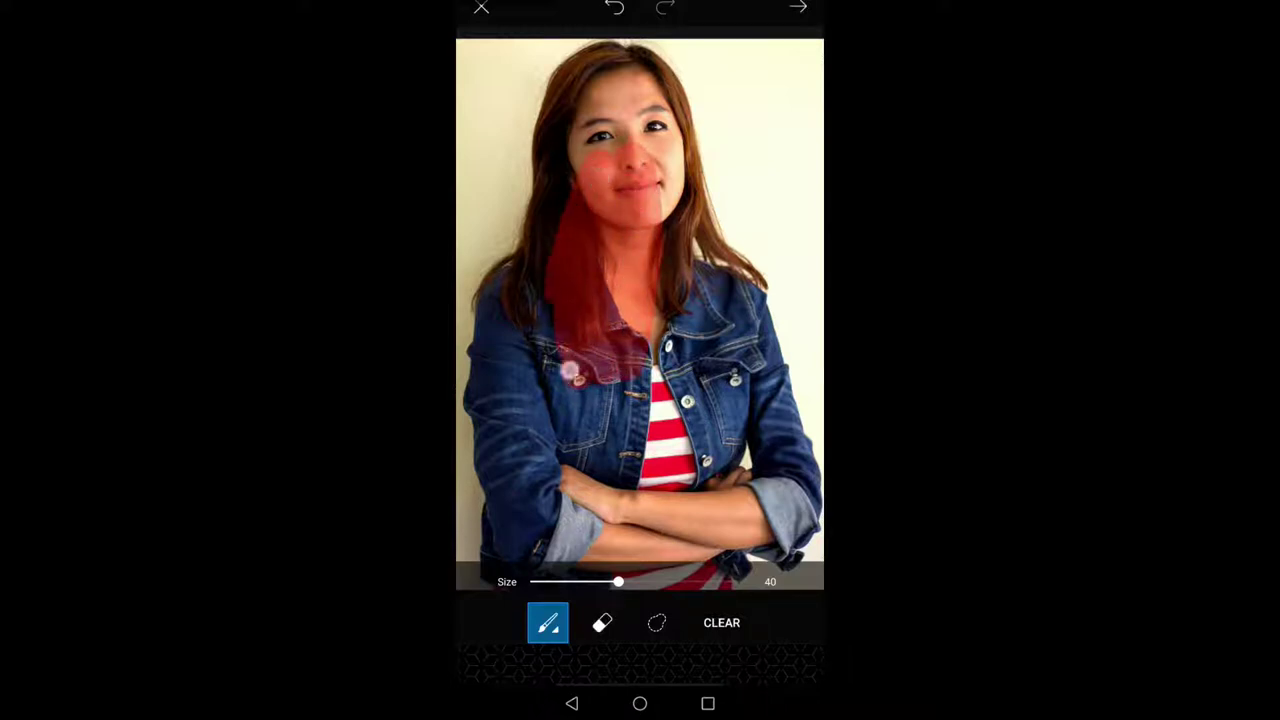
{"action": "left_click_drag", "start_coordinate": [582, 163], "coordinate": [548, 300]}
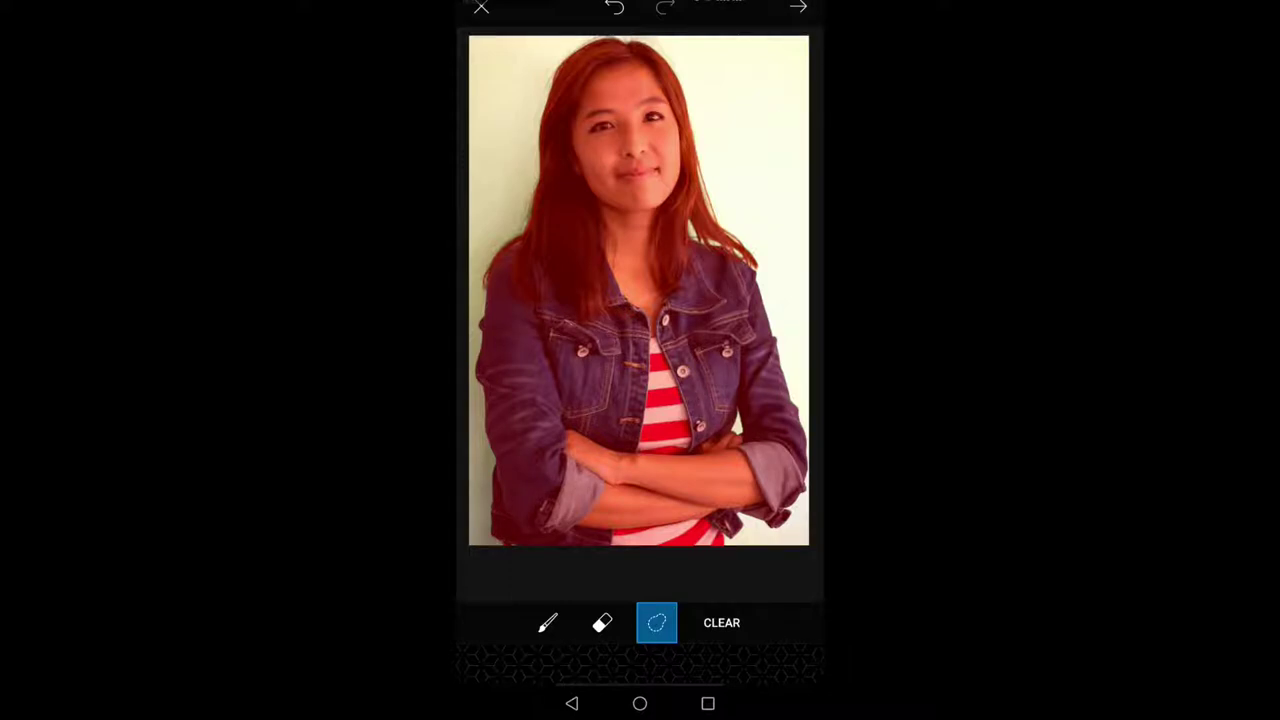
Preview the woman's cutout and save it so she sits on a transparent background.
{"action": "left_click", "coordinate": [800, 8]}
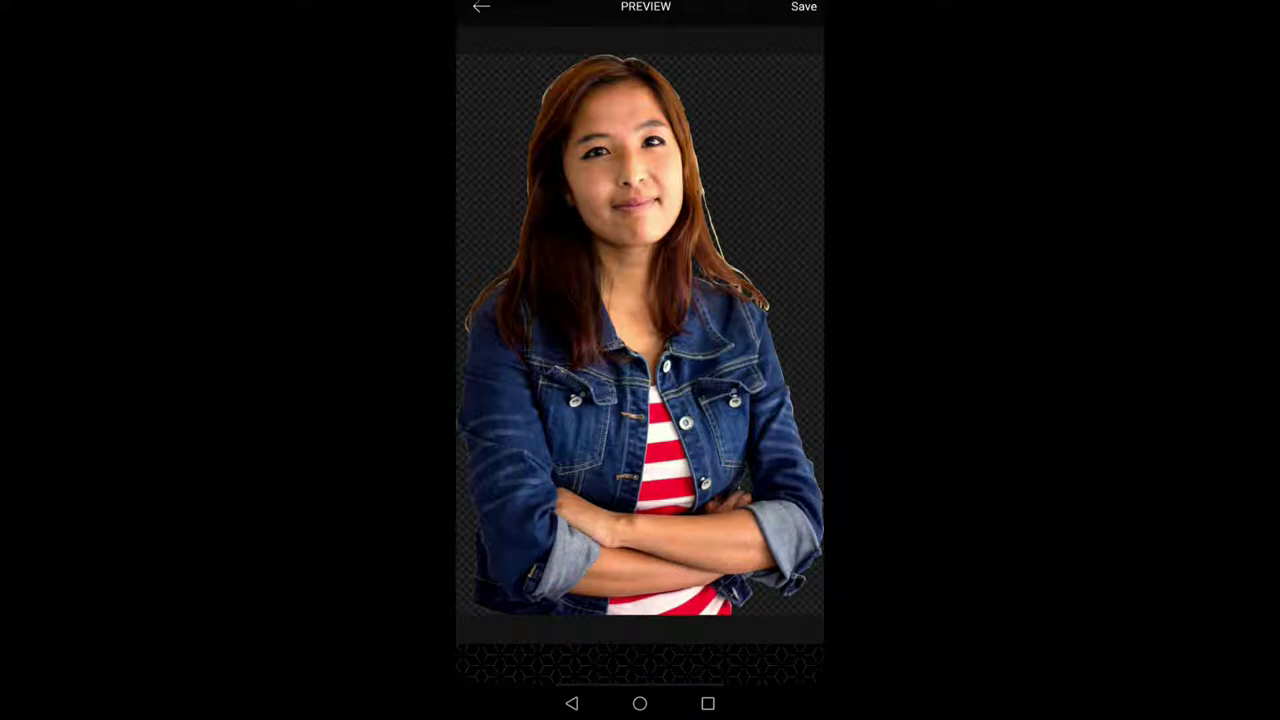
{"action": "left_click", "coordinate": [803, 8]}
{"action": "left_click", "coordinate": [795, 8]}
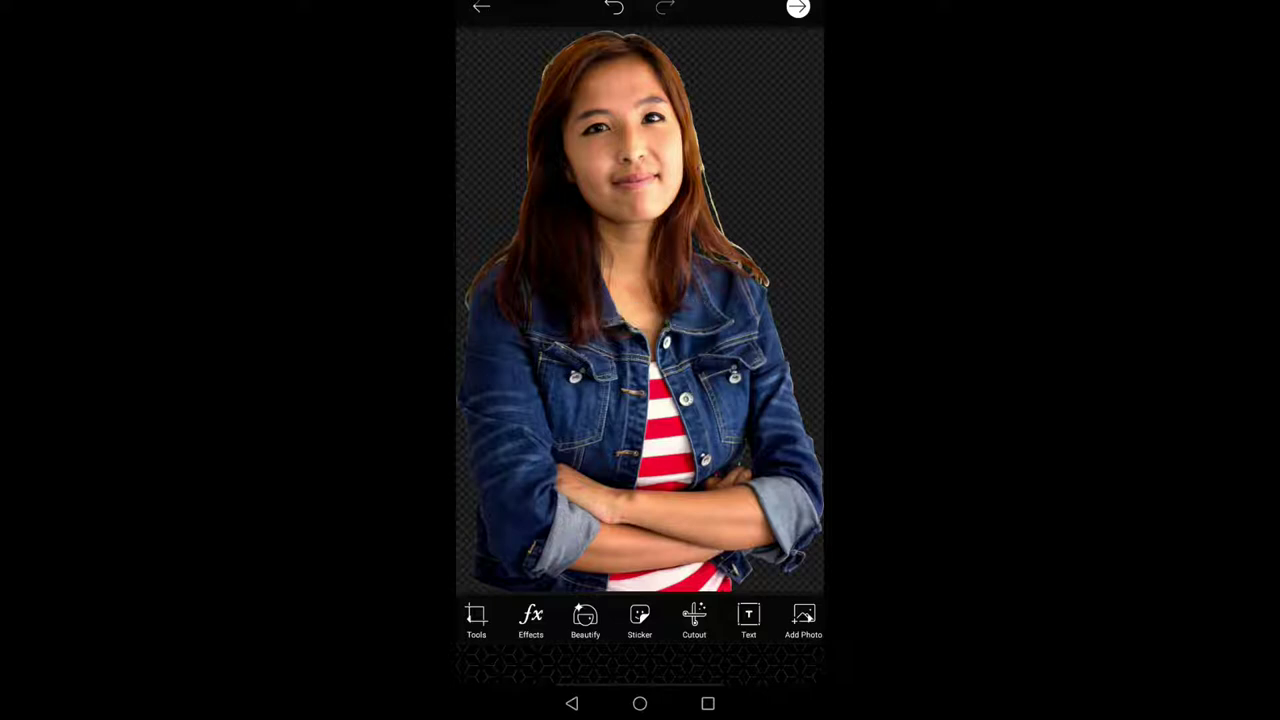
Save the cutout sticker to the device gallery.
{"action": "left_click", "coordinate": [798, 8]}
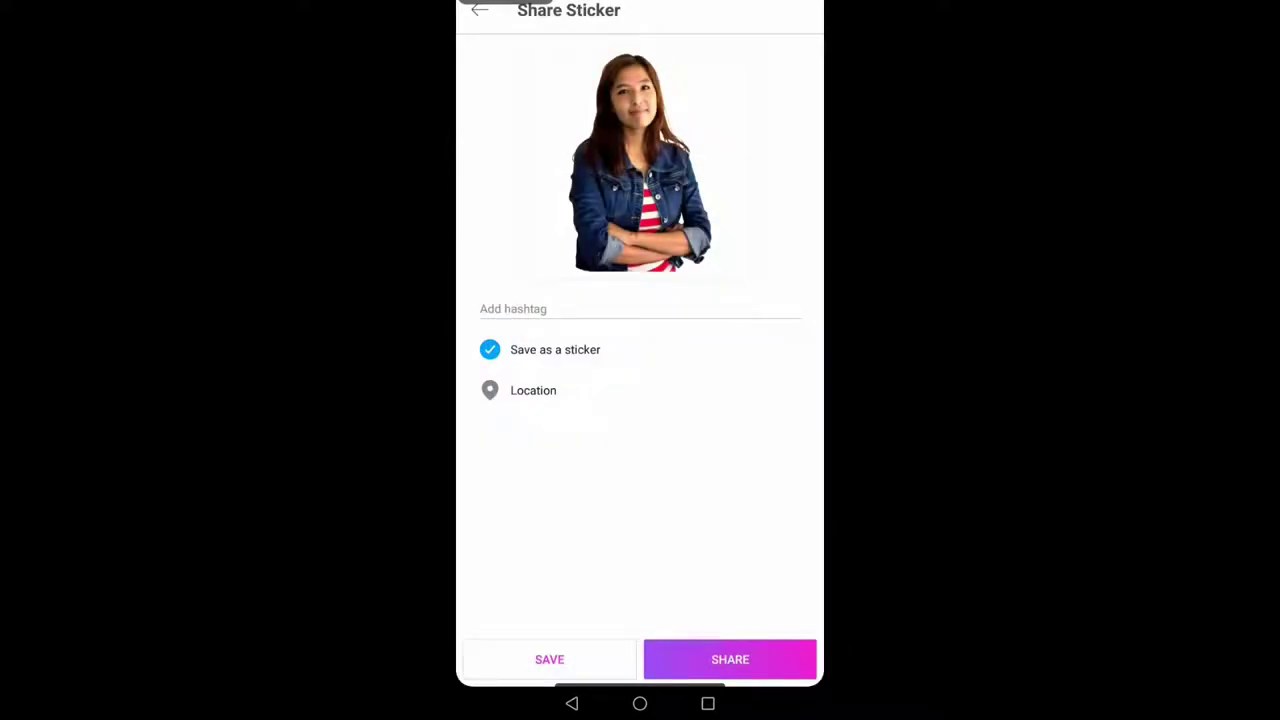
{"action": "left_click", "coordinate": [525, 655]}
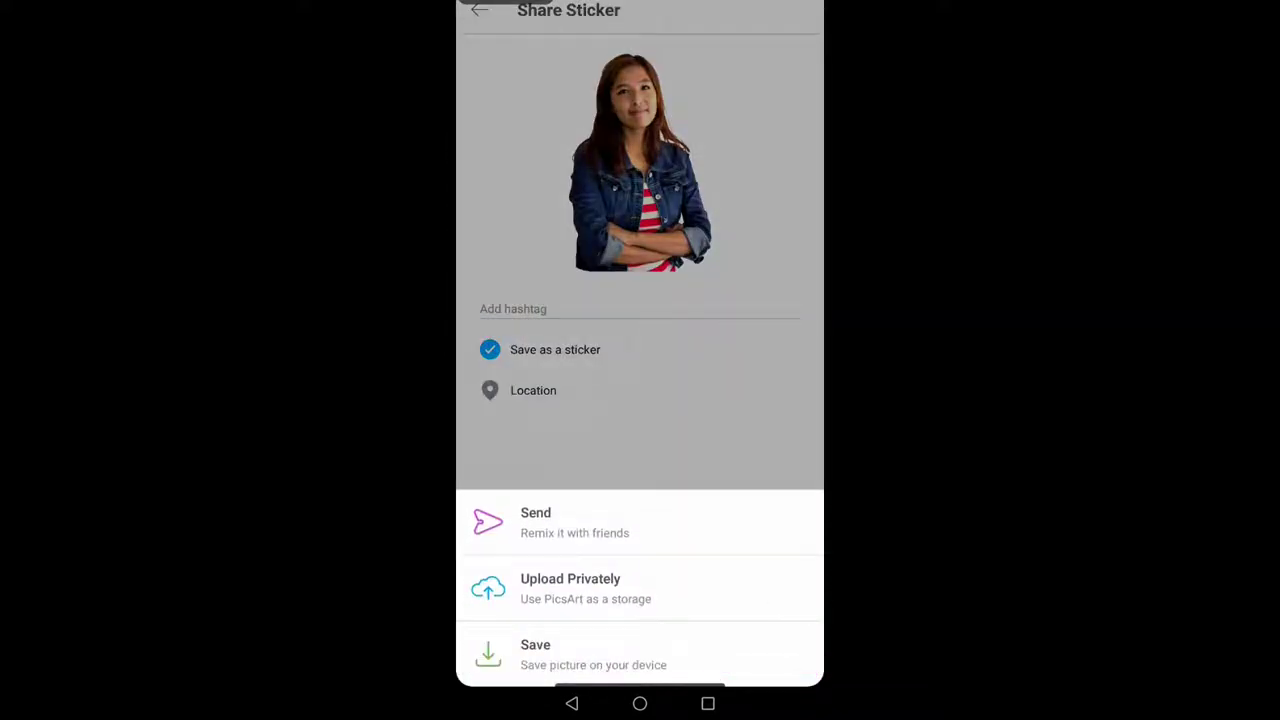
{"action": "left_click", "coordinate": [598, 651]}
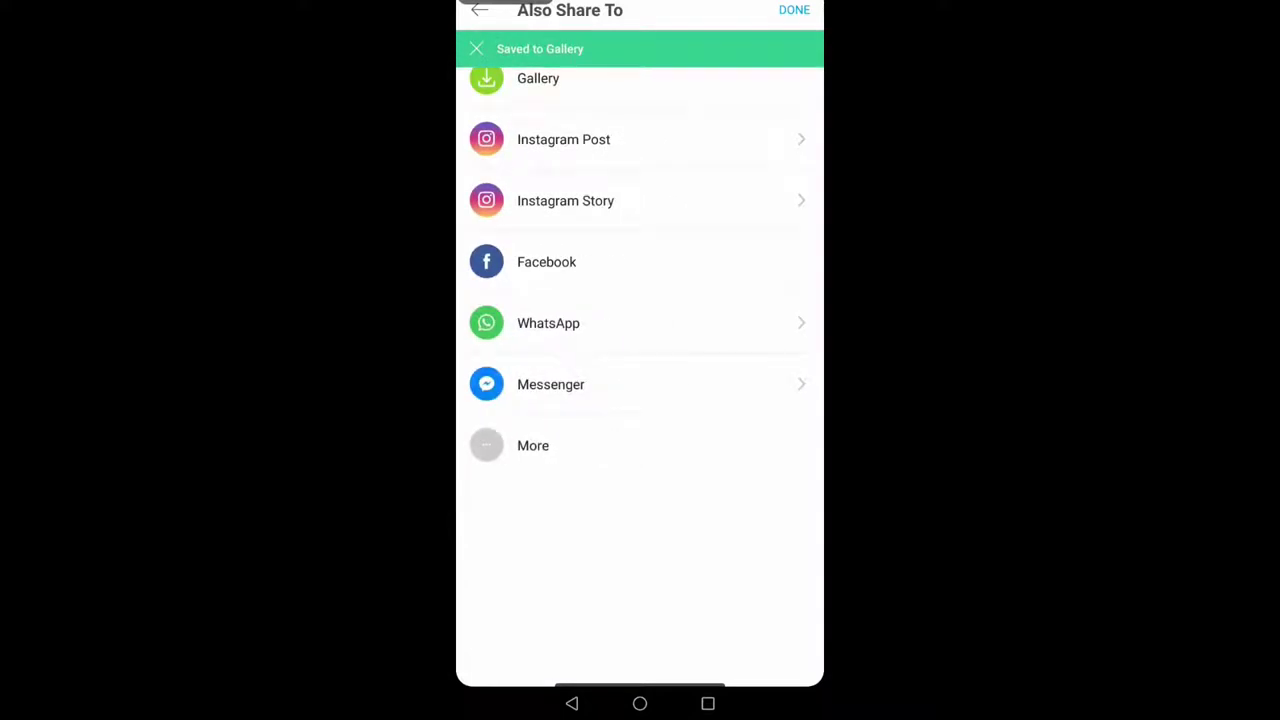
Discard the portrait edits and open the sunny park photo from Recent Photos.
{"action": "left_click", "coordinate": [572, 703]}
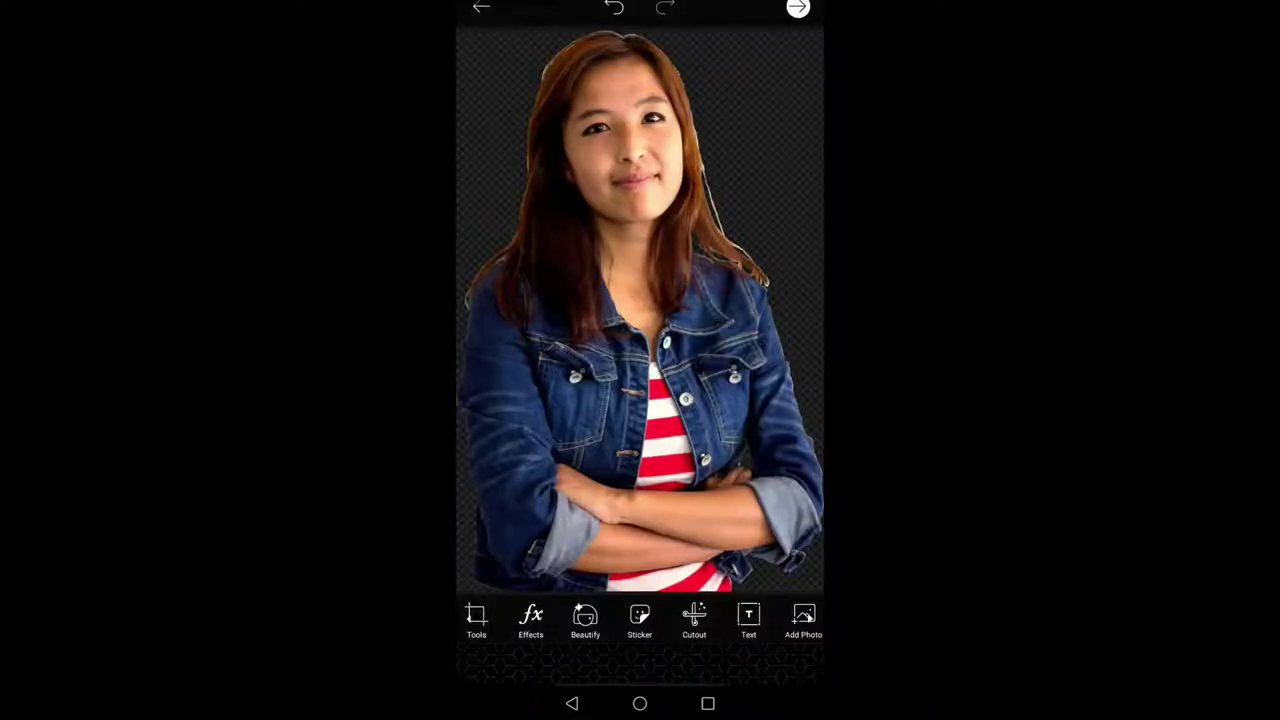
{"action": "left_click", "coordinate": [574, 705]}
{"action": "left_click", "coordinate": [763, 355]}
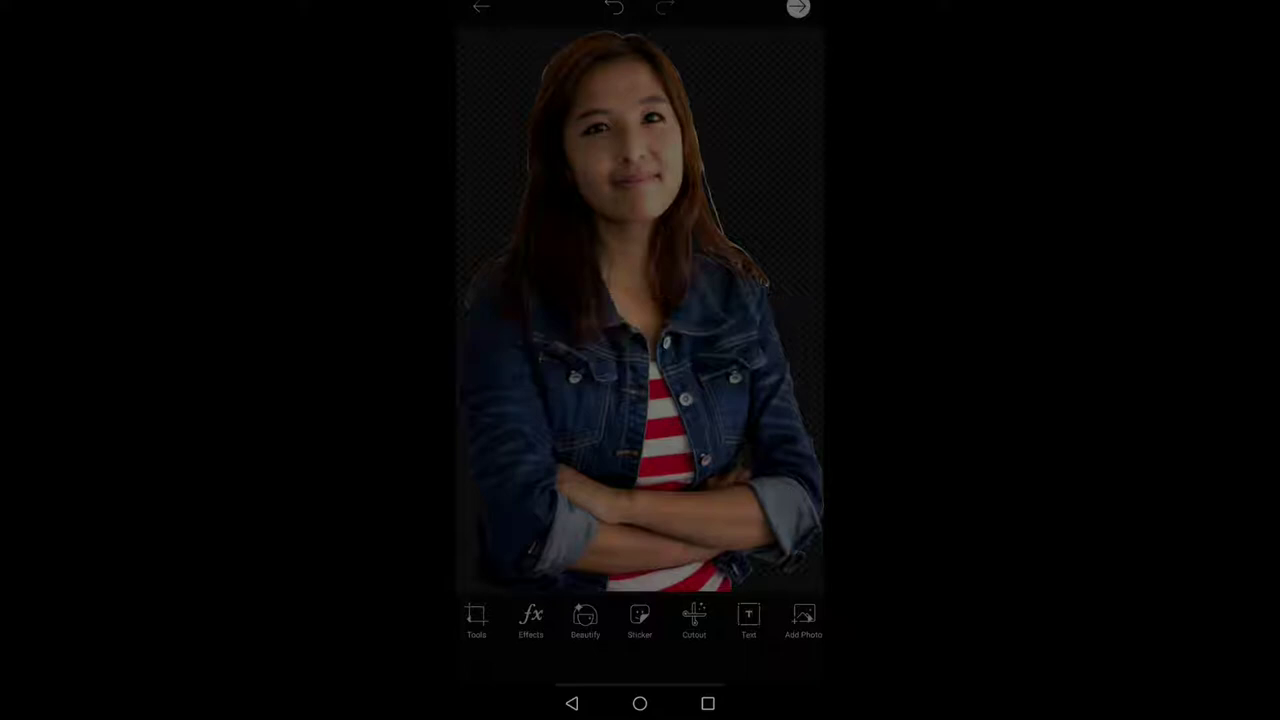
{"action": "left_click_drag", "start_coordinate": [757, 250], "coordinate": [645, 250]}
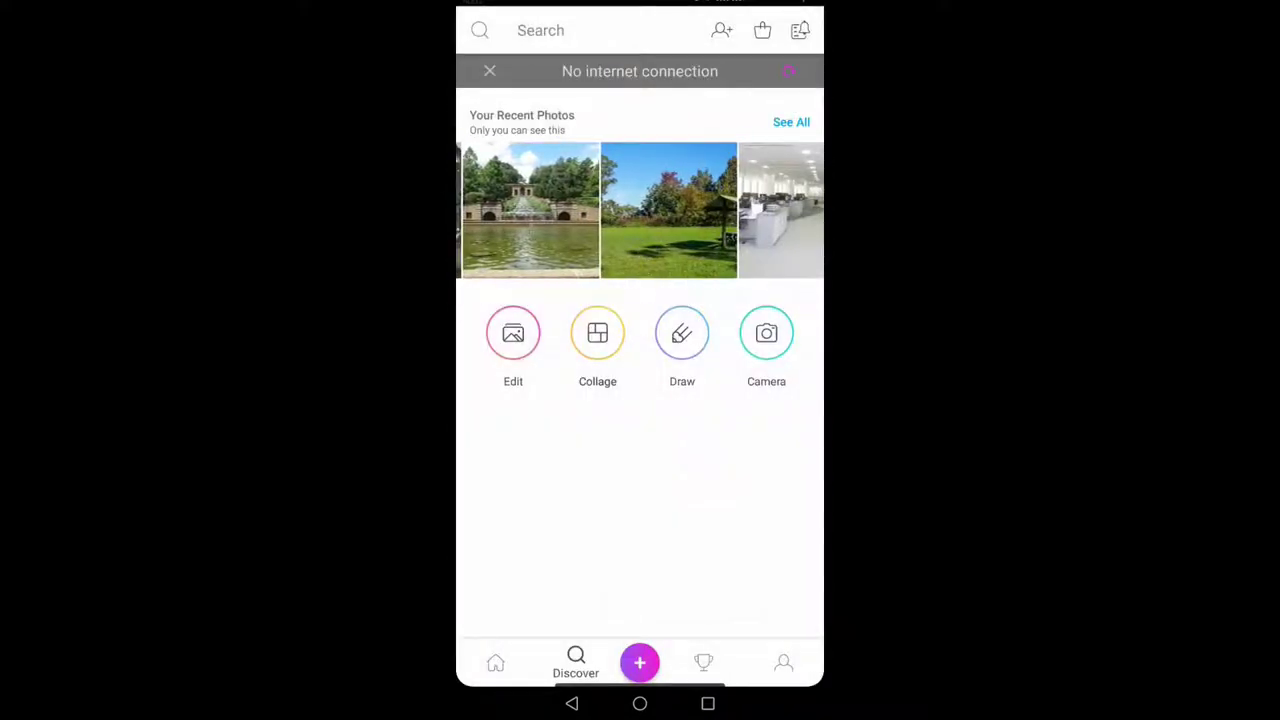
{"action": "left_click", "coordinate": [678, 210]}
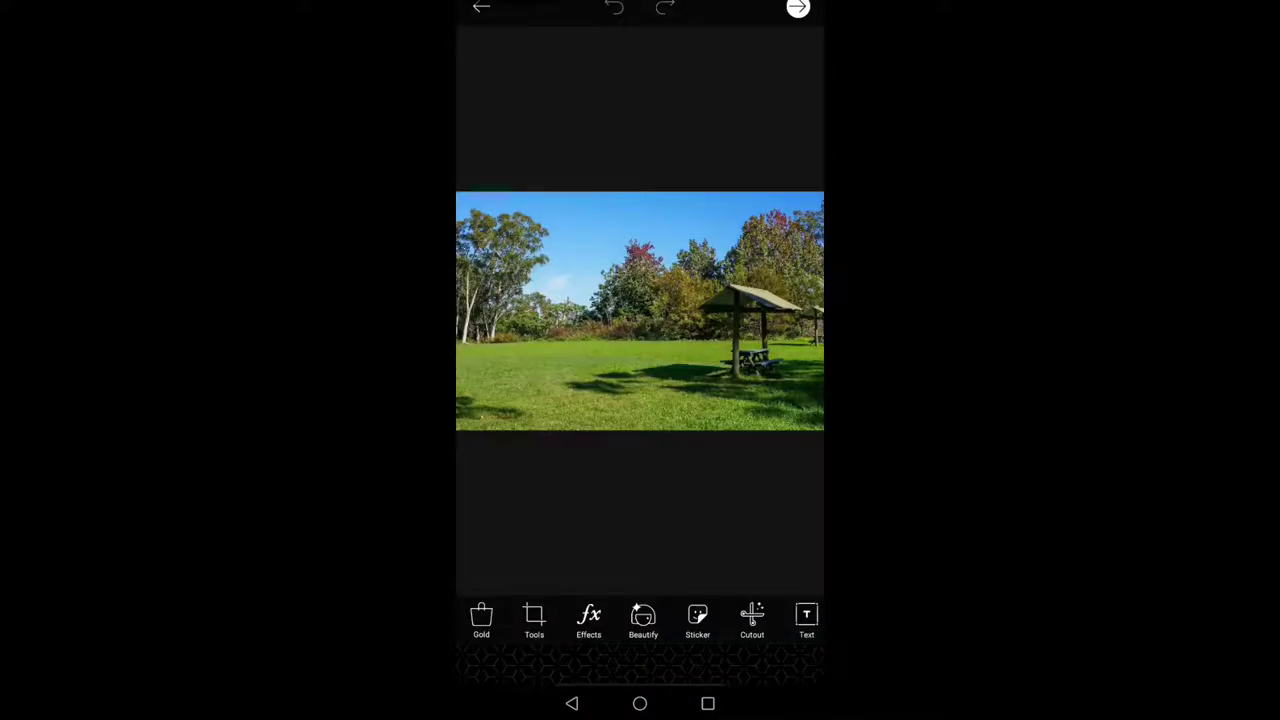
Crop the park photo to a near-square frame by trimming its left side and bottom.
{"action": "left_click", "coordinate": [540, 616]}
{"action": "left_click", "coordinate": [492, 406]}
{"action": "mouse_move", "coordinate": [474, 303]}
{"action": "left_mouse_down"}
{"action": "mouse_move", "coordinate": [595, 418]}
{"action": "mouse_move", "coordinate": [580, 423]}
{"action": "left_mouse_up"}
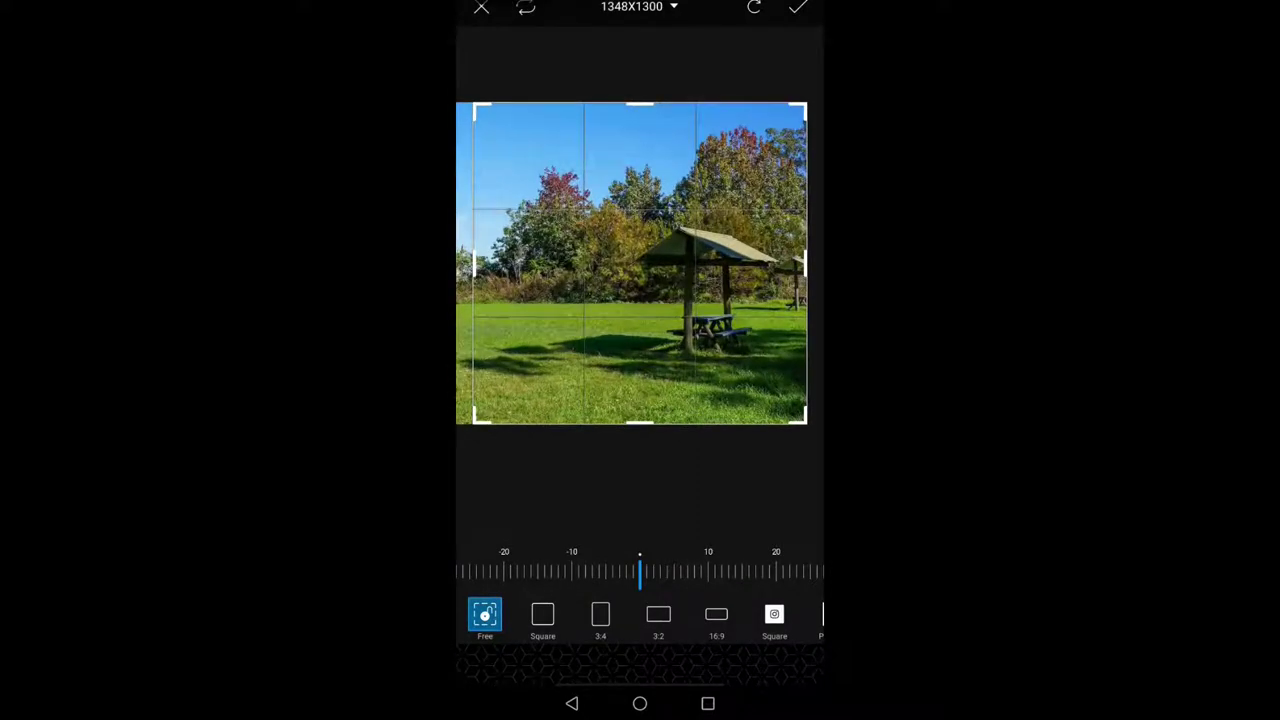
{"action": "left_click_drag", "start_coordinate": [665, 427], "coordinate": [663, 405]}
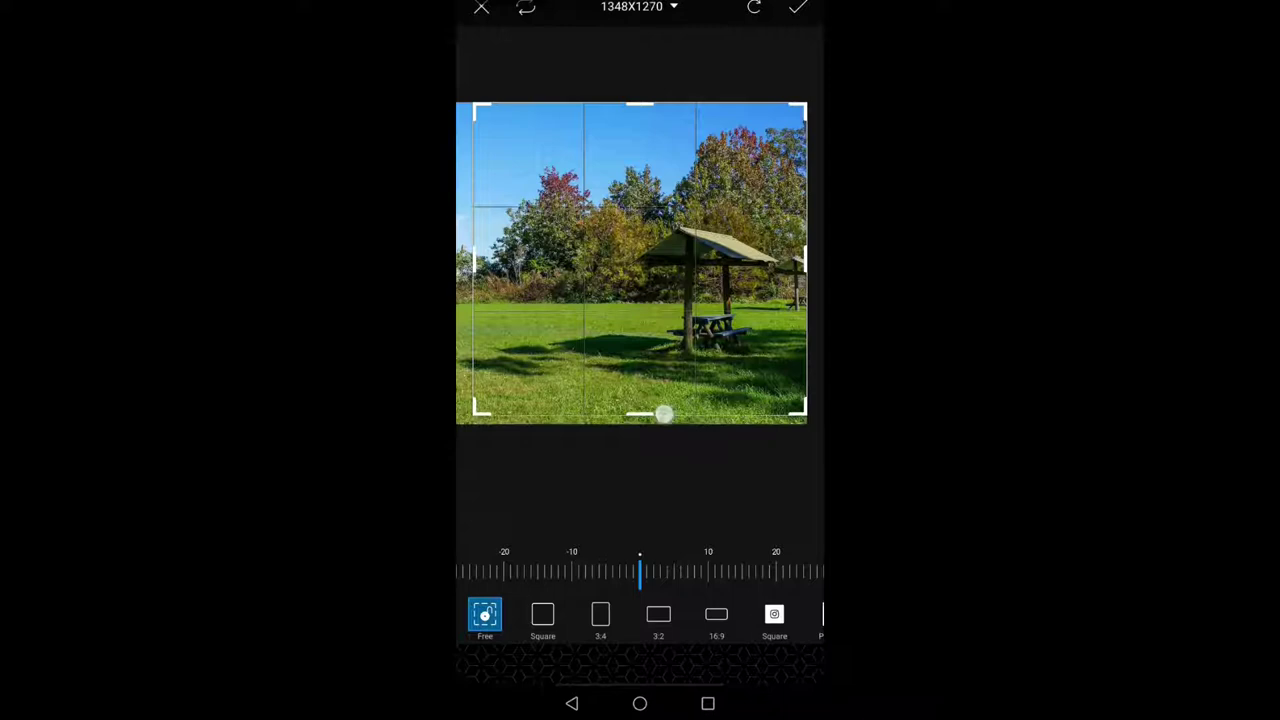
{"action": "left_click", "coordinate": [797, 7]}
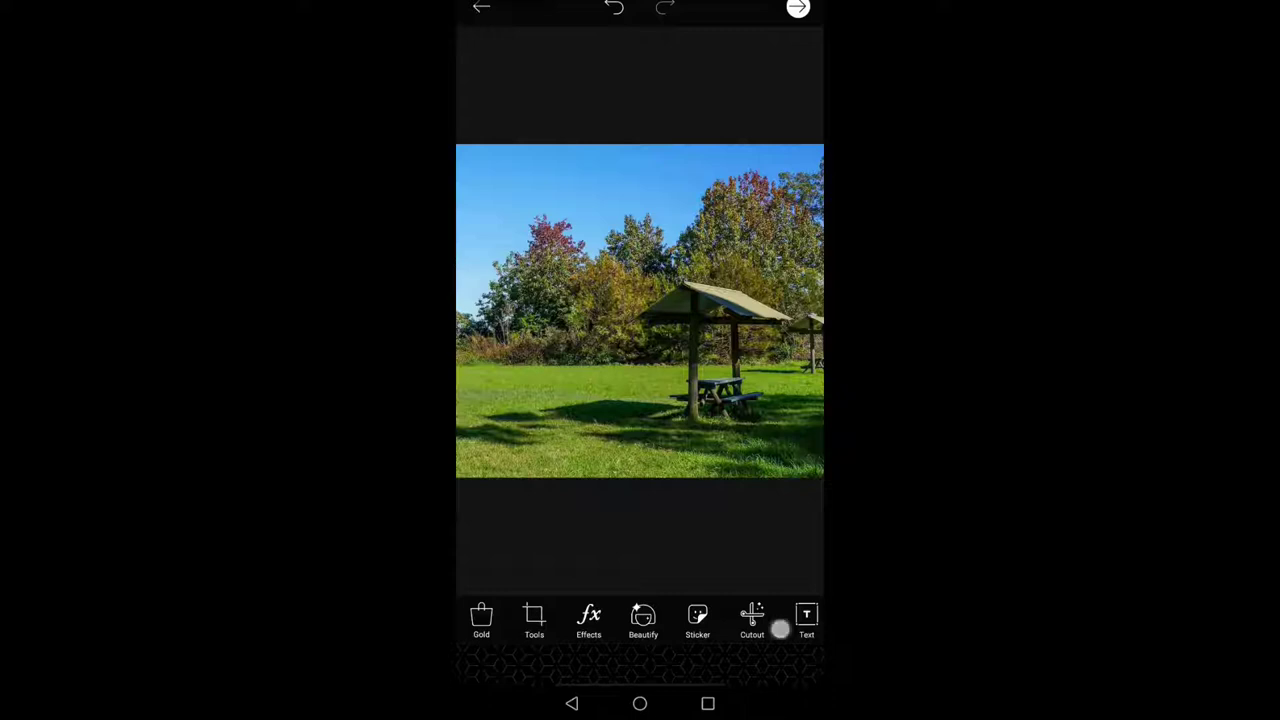
Add the woman's cutout portrait onto the park photo as a layer and begin enlarging it.
{"action": "mouse_move", "coordinate": [780, 614]}
{"action": "left_mouse_down"}
{"action": "mouse_move", "coordinate": [660, 616]}
{"action": "mouse_move", "coordinate": [666, 471]}
{"action": "left_mouse_up"}
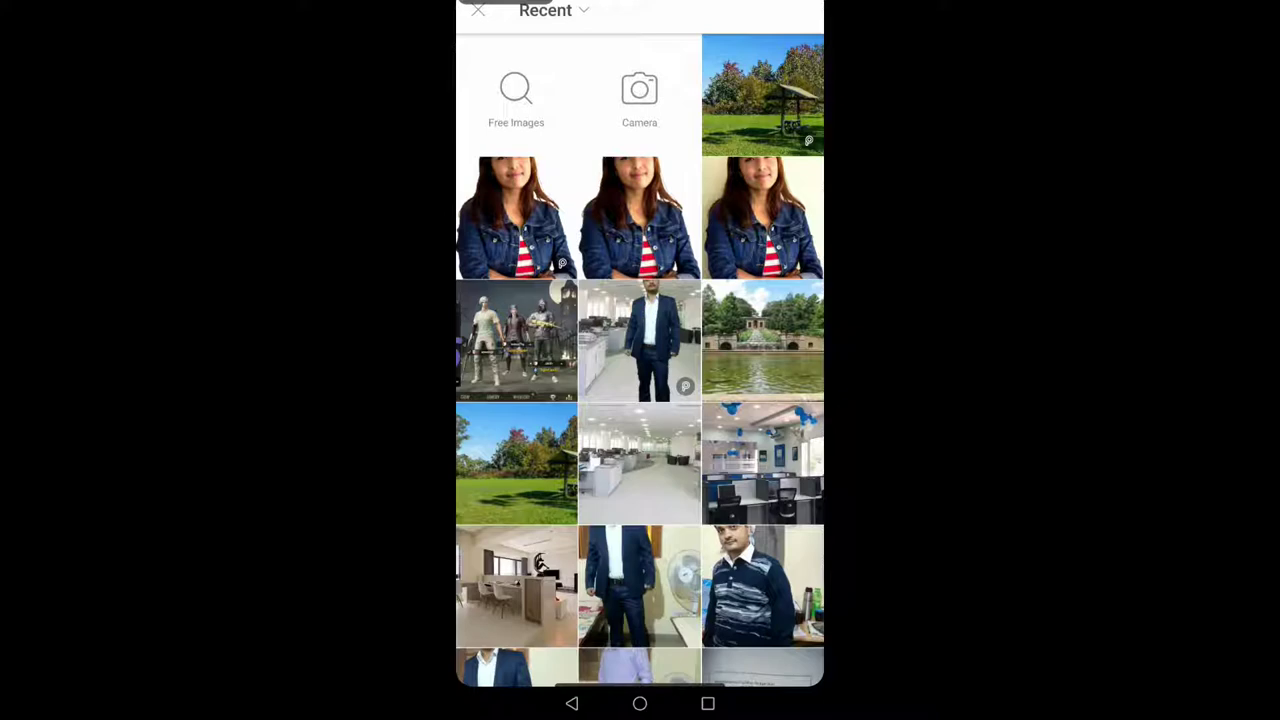
{"action": "scroll", "coordinate": [640, 360], "scroll_direction": "down", "scroll_amount": 2}
{"action": "scroll", "coordinate": [640, 360], "scroll_direction": "up", "scroll_amount": 2}
{"action": "left_click", "coordinate": [639, 217]}
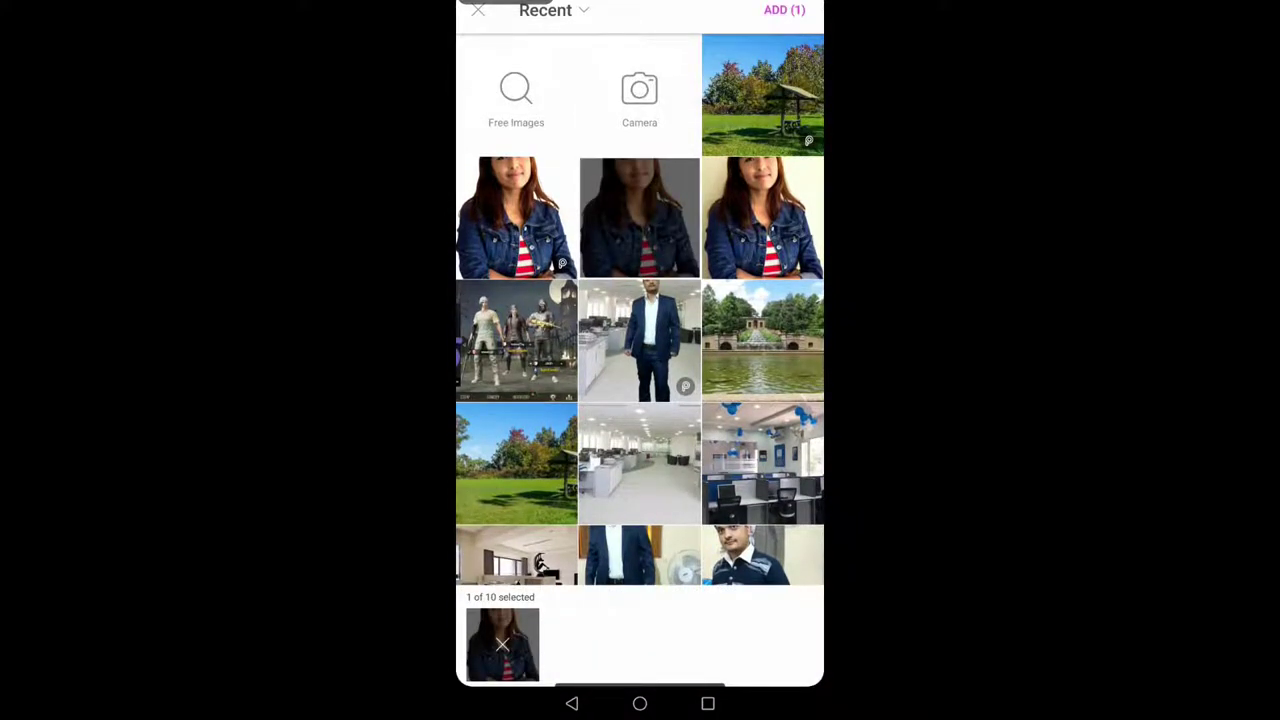
{"action": "left_click", "coordinate": [784, 10]}
{"action": "mouse_move", "coordinate": [691, 359]}
{"action": "left_mouse_down"}
{"action": "mouse_move", "coordinate": [751, 449]}
{"action": "mouse_move", "coordinate": [622, 355]}
{"action": "left_mouse_up"}
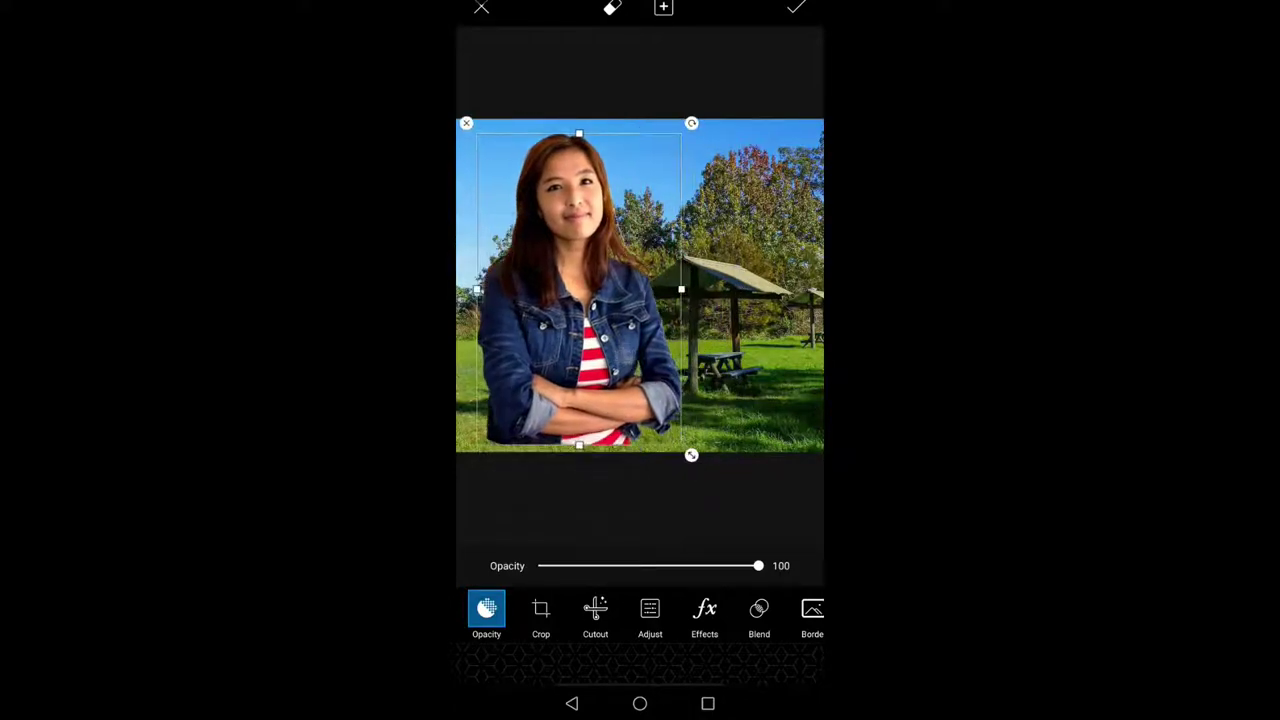
Resize the cutout at the left until it reaches the photo's bottom edge, then deselect it.
{"action": "mouse_move", "coordinate": [689, 451]}
{"action": "left_mouse_down"}
{"action": "mouse_move", "coordinate": [677, 432]}
{"action": "mouse_move", "coordinate": [671, 463]}
{"action": "left_mouse_up"}
{"action": "left_click_drag", "start_coordinate": [620, 350], "coordinate": [615, 355]}
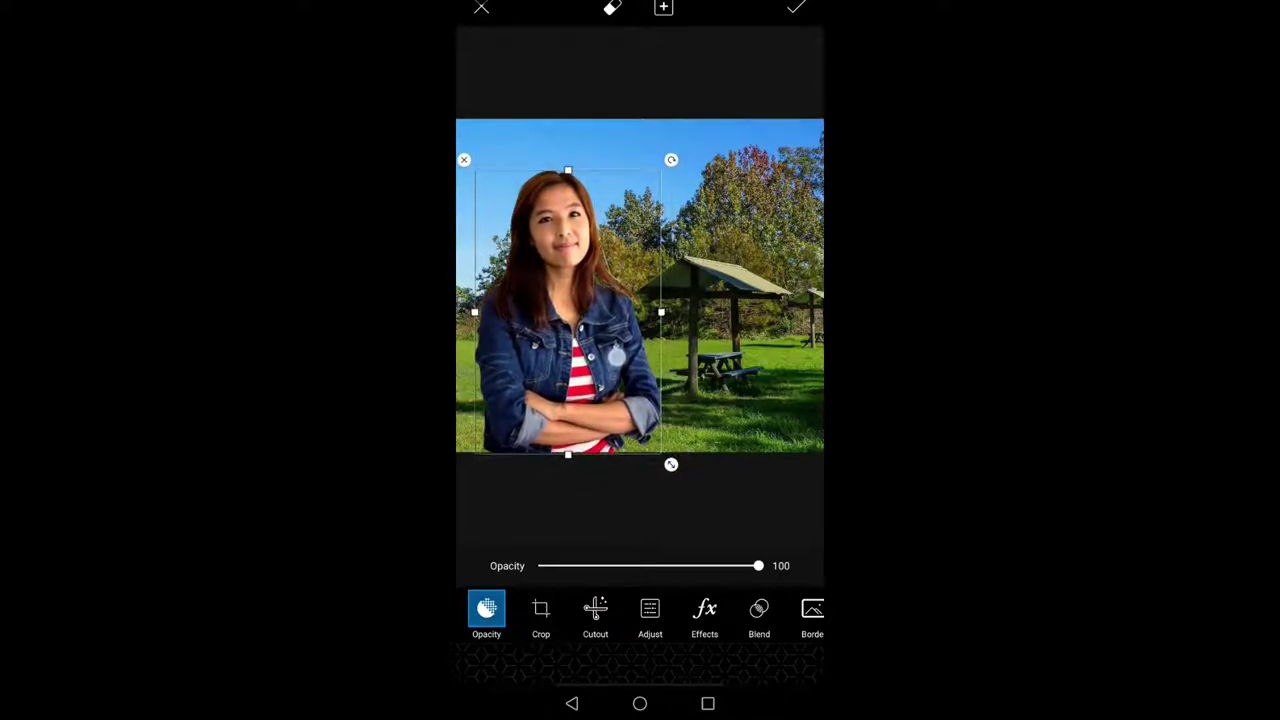
{"action": "left_click", "coordinate": [763, 318]}
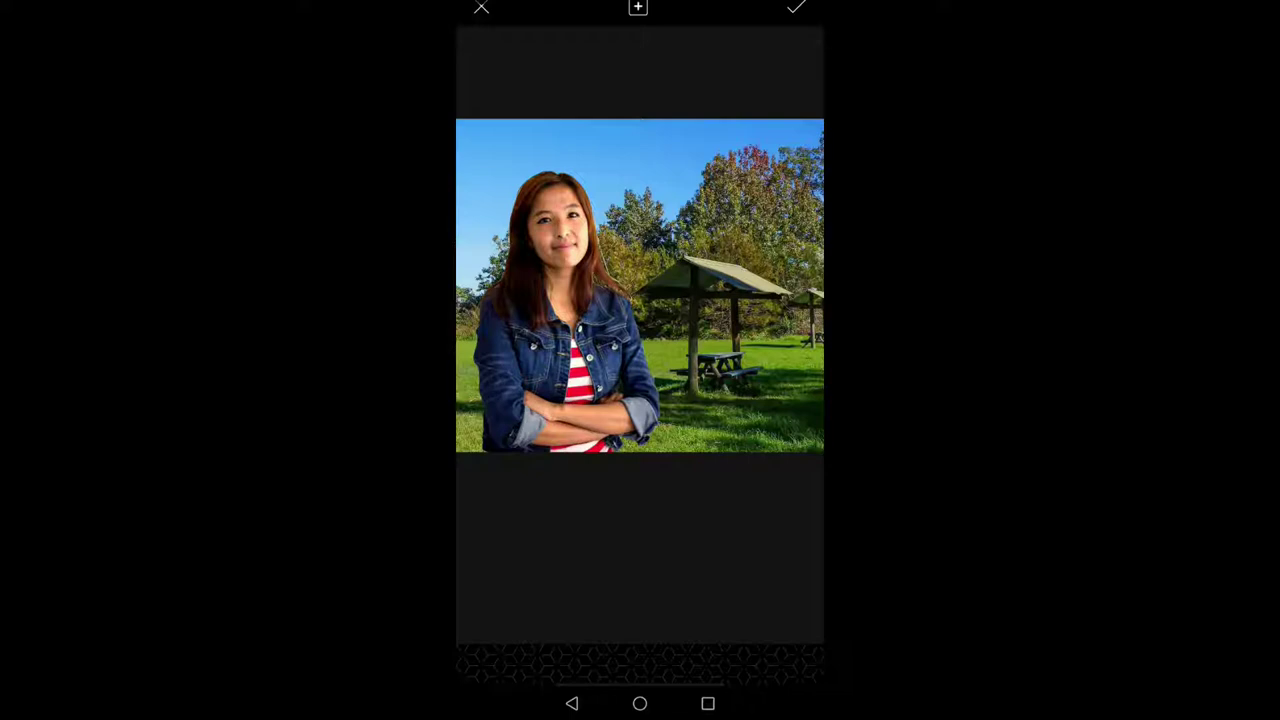
Zoom in and pan over the woman's face, hair and jacket to inspect the cutout edges.
{"action": "scroll", "coordinate": [644, 165], "scroll_direction": "up", "scroll_amount": 3}
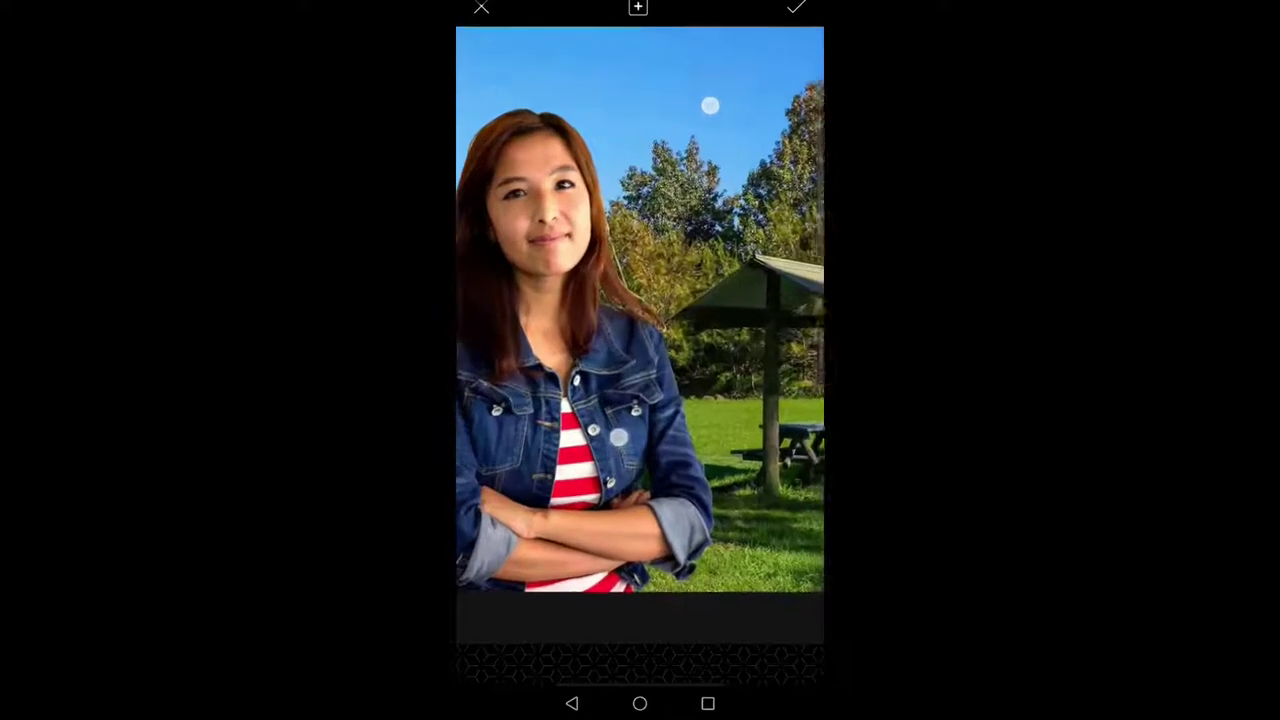
{"action": "scroll", "coordinate": [709, 106], "scroll_direction": "up", "scroll_amount": 2}
{"action": "scroll", "coordinate": [786, 100], "scroll_direction": "up", "scroll_amount": 1}
{"action": "scroll", "coordinate": [797, 120], "scroll_direction": "up", "scroll_amount": 2}
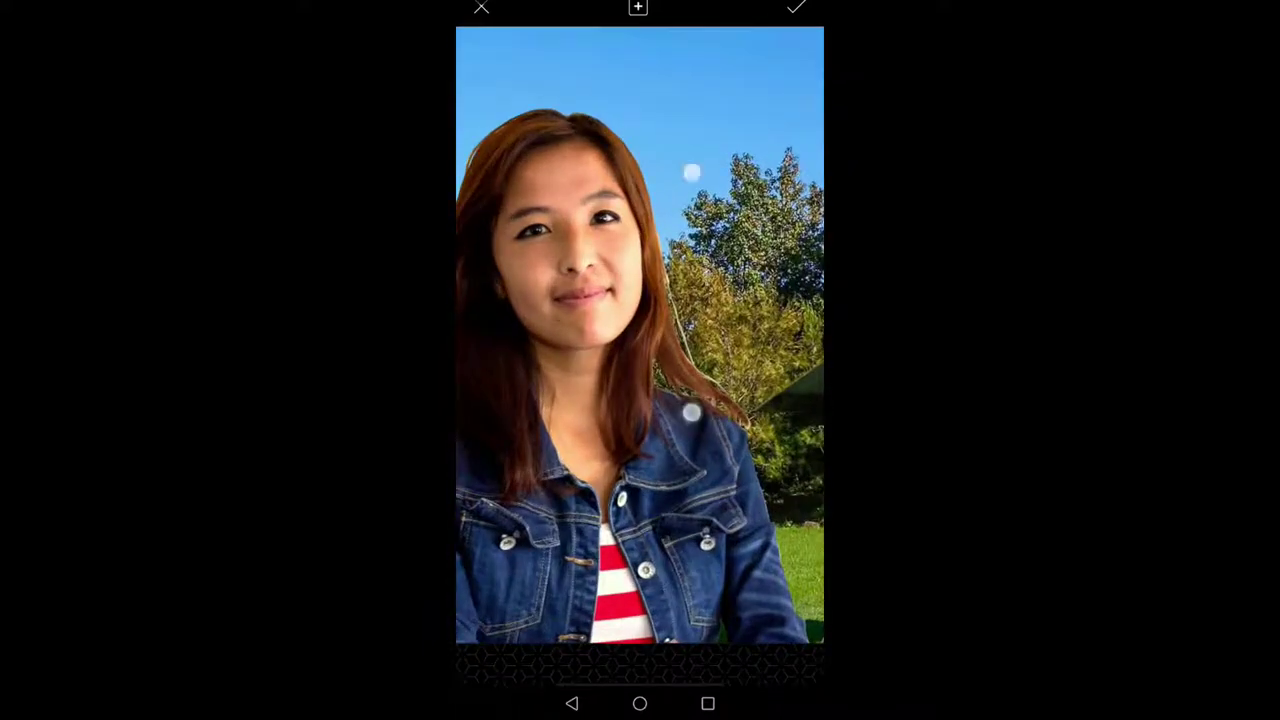
{"action": "scroll", "coordinate": [730, 300], "scroll_direction": "up", "scroll_amount": 3}
{"action": "left_click_drag", "start_coordinate": [780, 74], "coordinate": [791, 157]}
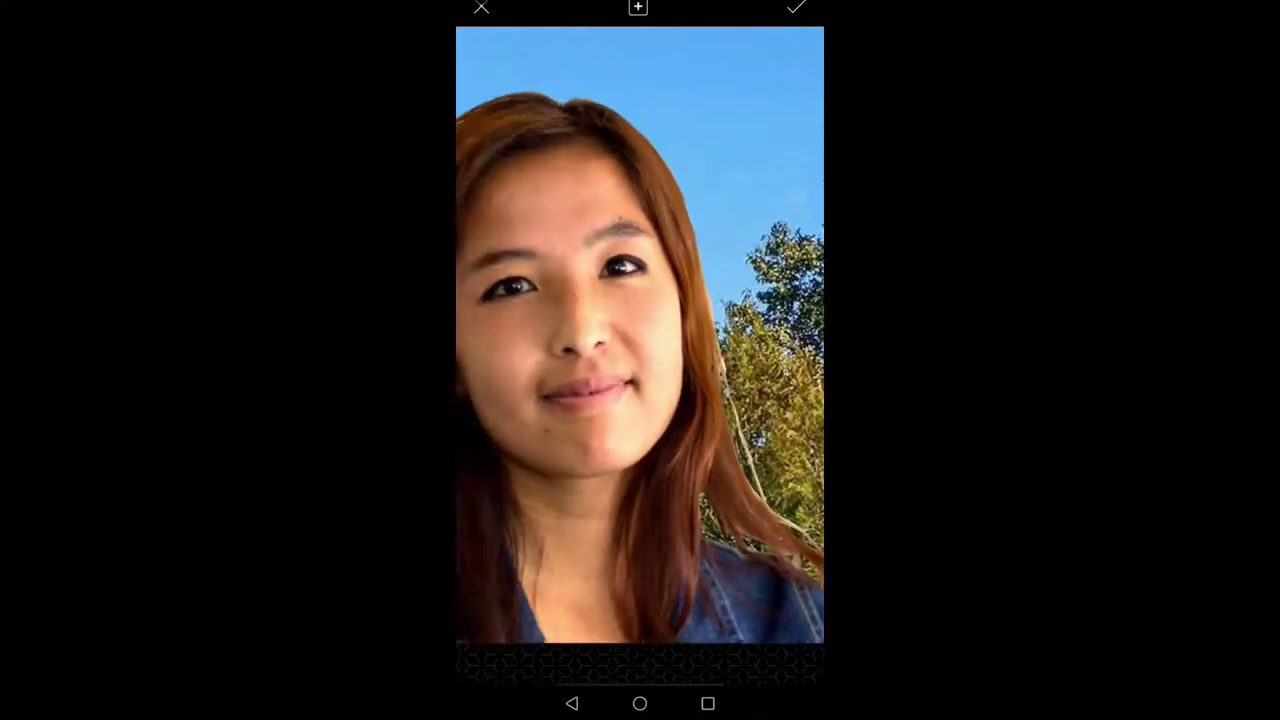
{"action": "left_click_drag", "start_coordinate": [610, 140], "coordinate": [751, 123]}
{"action": "left_click_drag", "start_coordinate": [680, 157], "coordinate": [706, 136]}
{"action": "left_click_drag", "start_coordinate": [670, 493], "coordinate": [694, 406]}
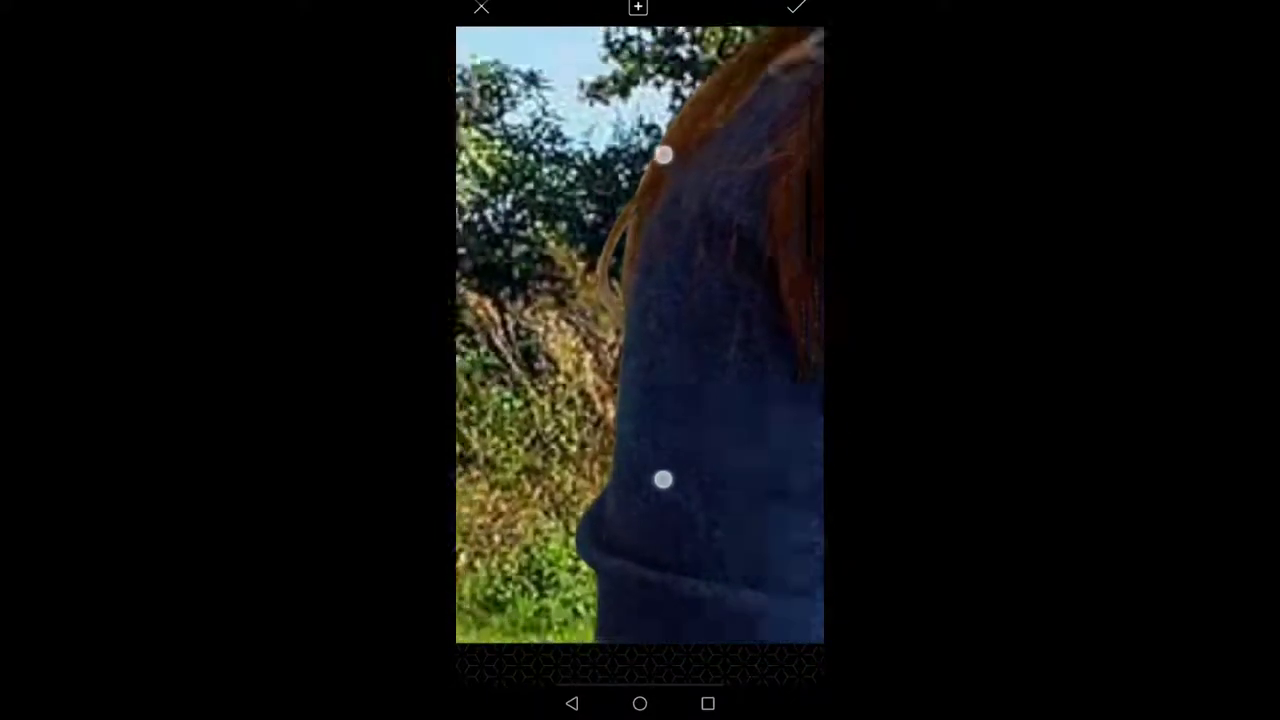
Zoom back out to view the whole woman-in-the-park composite.
{"action": "scroll", "coordinate": [640, 320], "scroll_direction": "down", "scroll_amount": 2}
{"action": "scroll", "coordinate": [595, 343], "scroll_direction": "down", "scroll_amount": 2}
{"action": "scroll", "coordinate": [596, 358], "scroll_direction": "down", "scroll_amount": 2}
{"action": "scroll", "coordinate": [610, 360], "scroll_direction": "down", "scroll_amount": 2}
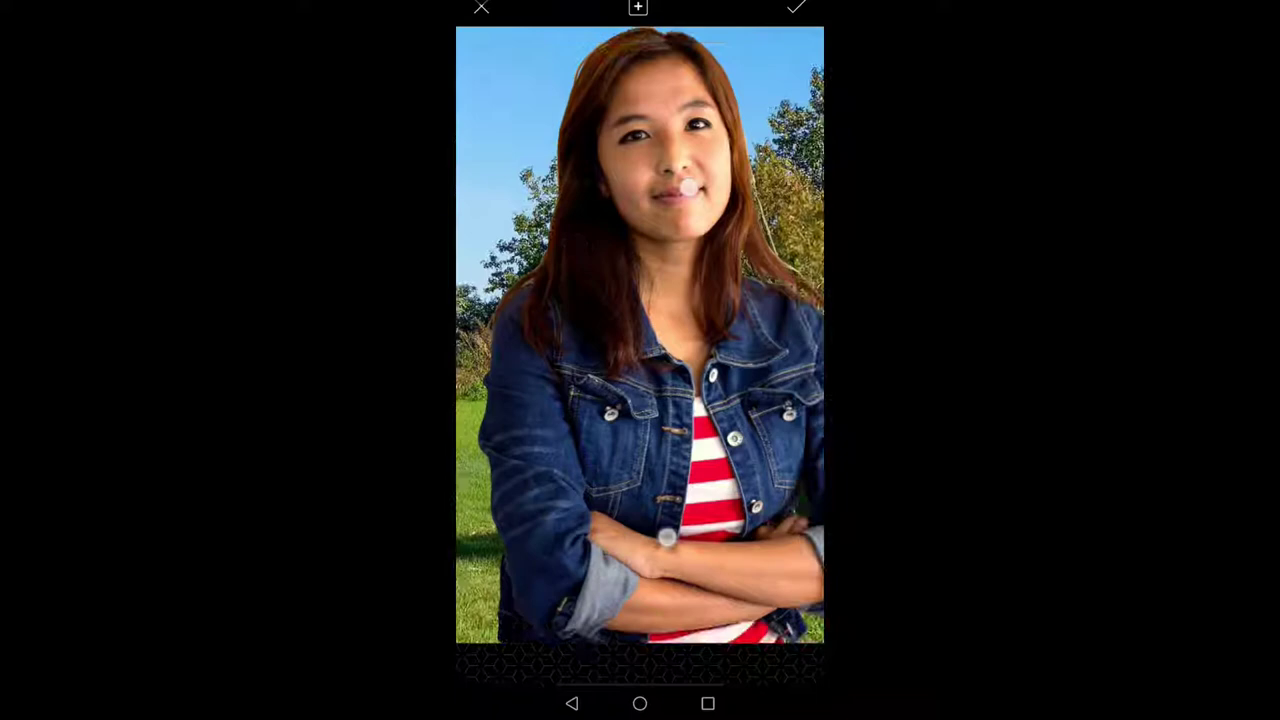
{"action": "scroll", "coordinate": [625, 360], "scroll_direction": "down", "scroll_amount": 2}
{"action": "scroll", "coordinate": [635, 362], "scroll_direction": "down", "scroll_amount": 2}
{"action": "scroll", "coordinate": [647, 363], "scroll_direction": "down", "scroll_amount": 1}
{"action": "scroll", "coordinate": [642, 496], "scroll_direction": "down", "scroll_amount": 1}
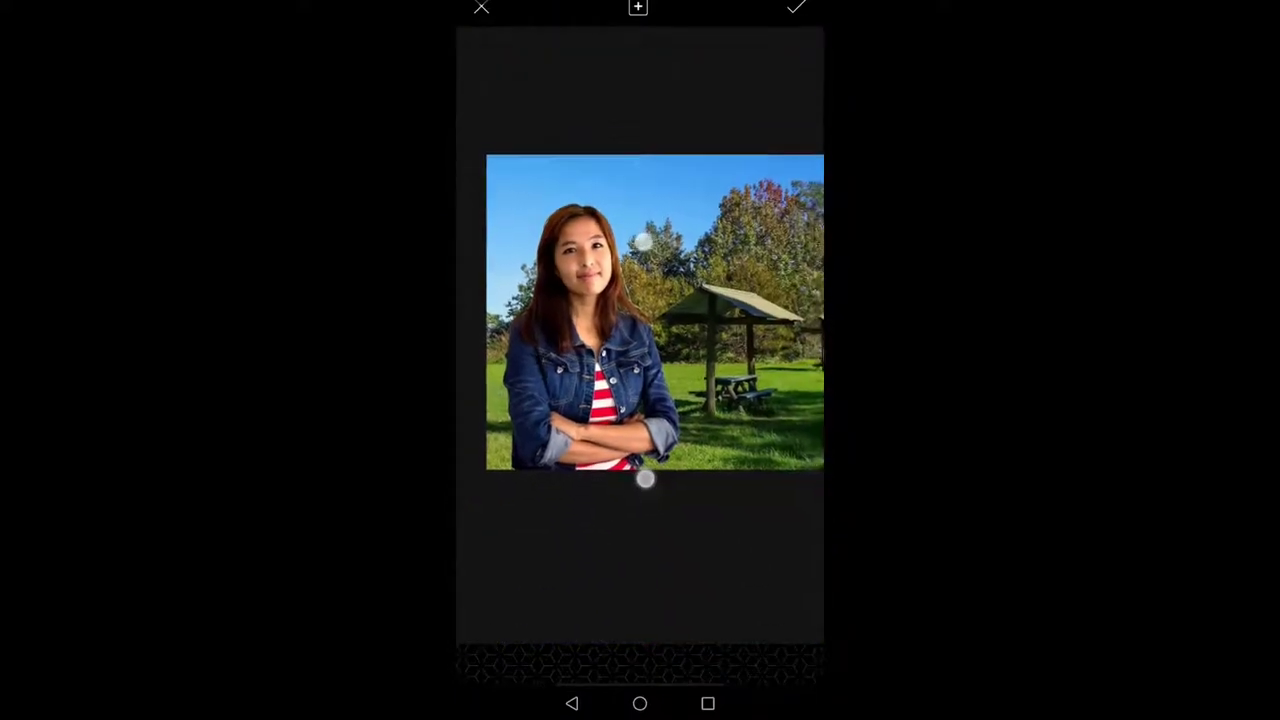
{"action": "scroll", "coordinate": [636, 470], "scroll_direction": "down", "scroll_amount": 1}
{"action": "scroll", "coordinate": [625, 455], "scroll_direction": "down", "scroll_amount": 1}
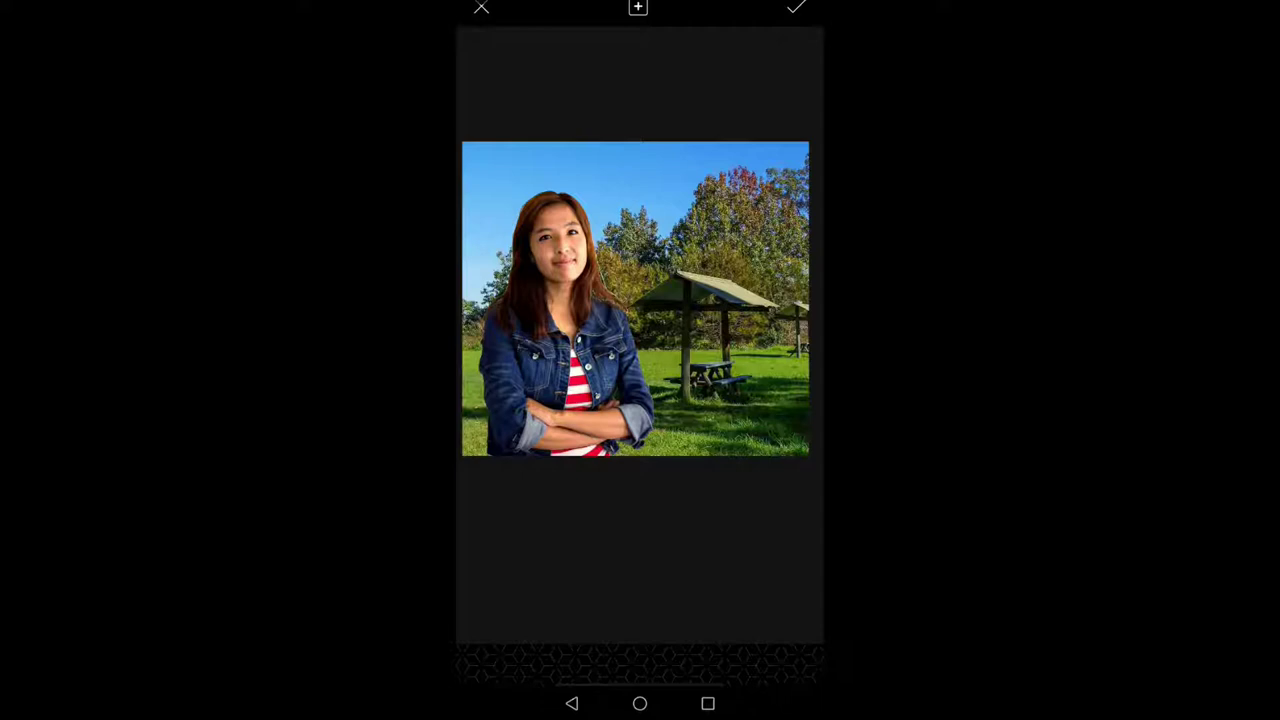
Apply the placed portrait, save the composite to the device gallery, and exit the editor.
{"action": "left_click", "coordinate": [797, 8]}
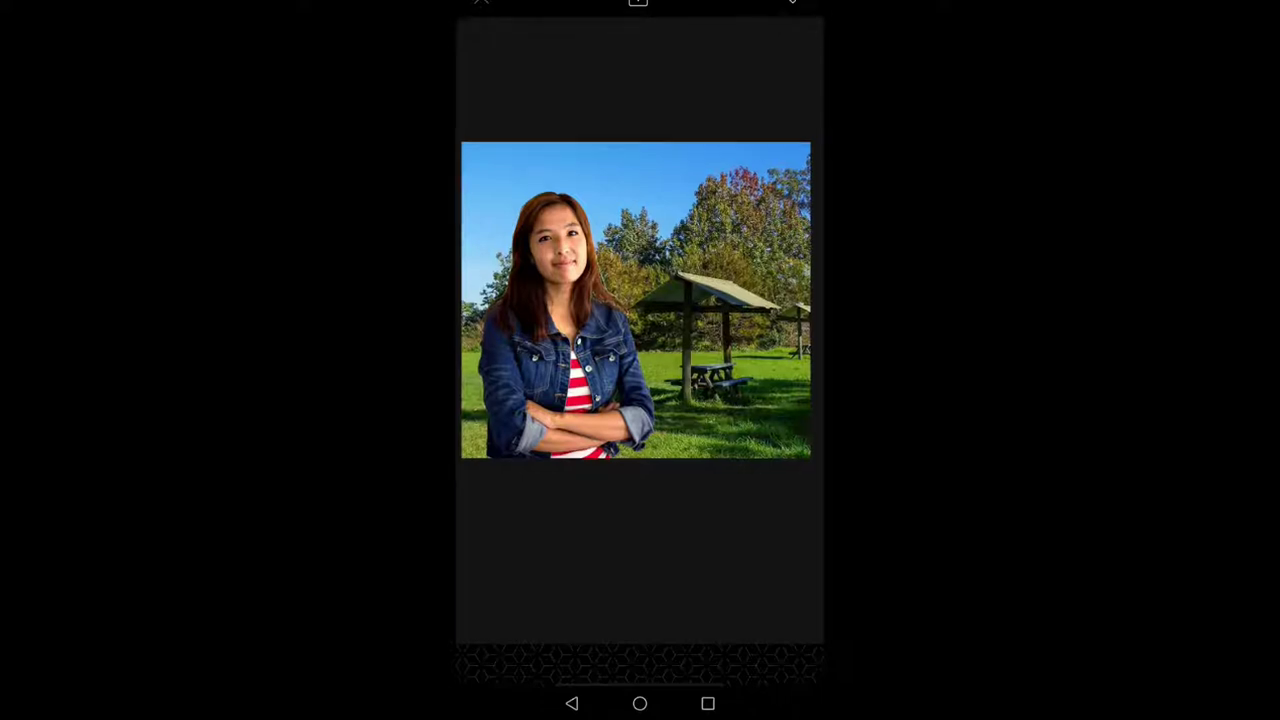
{"action": "left_click", "coordinate": [797, 8]}
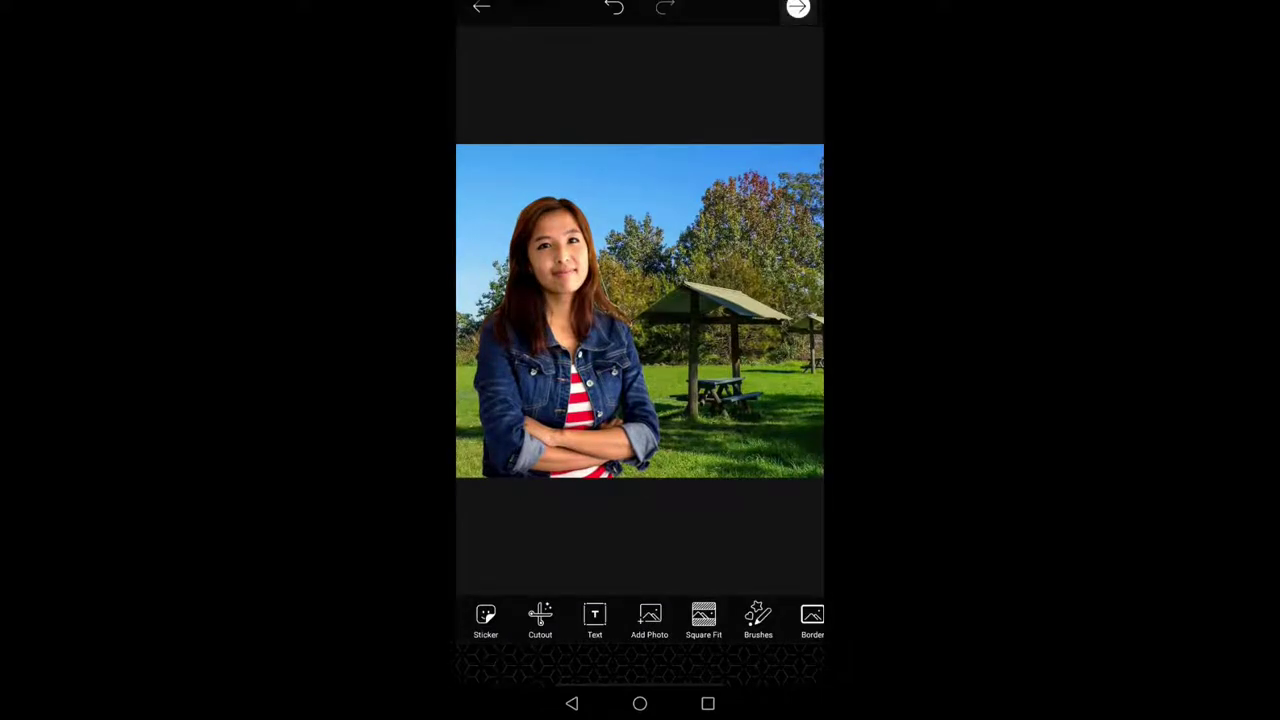
{"action": "left_click", "coordinate": [549, 659]}
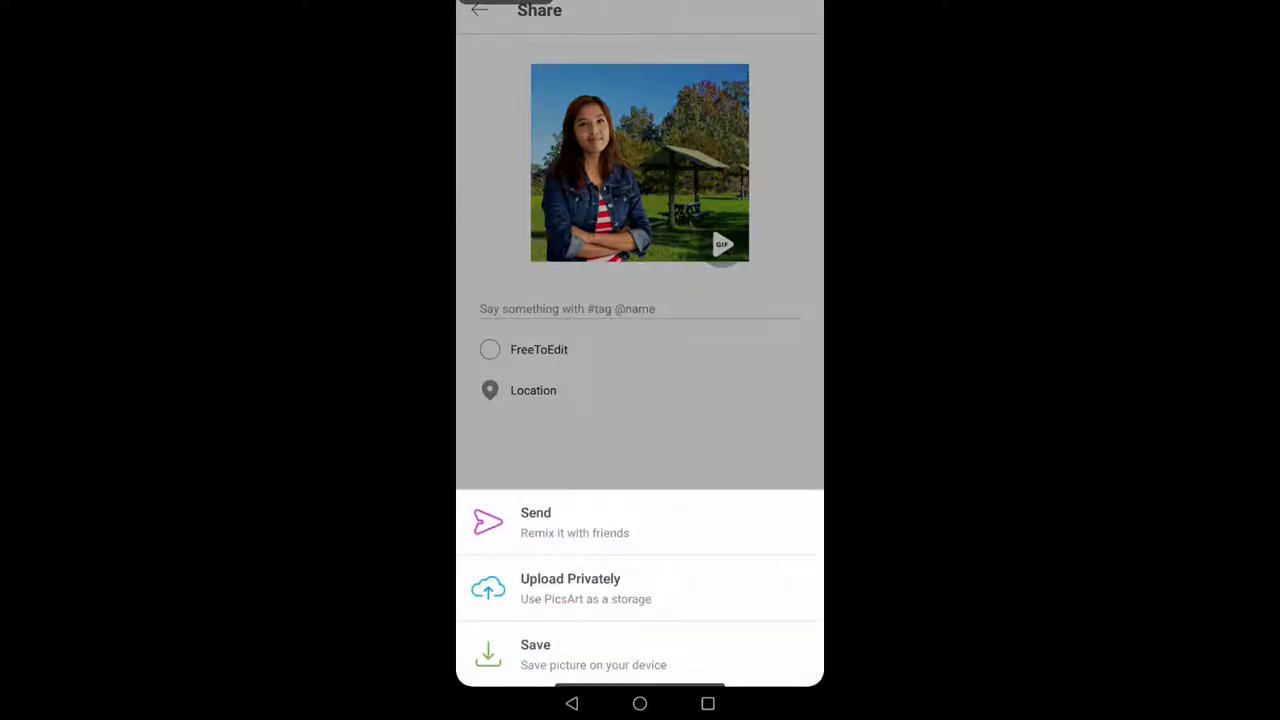
{"action": "left_click", "coordinate": [650, 648]}
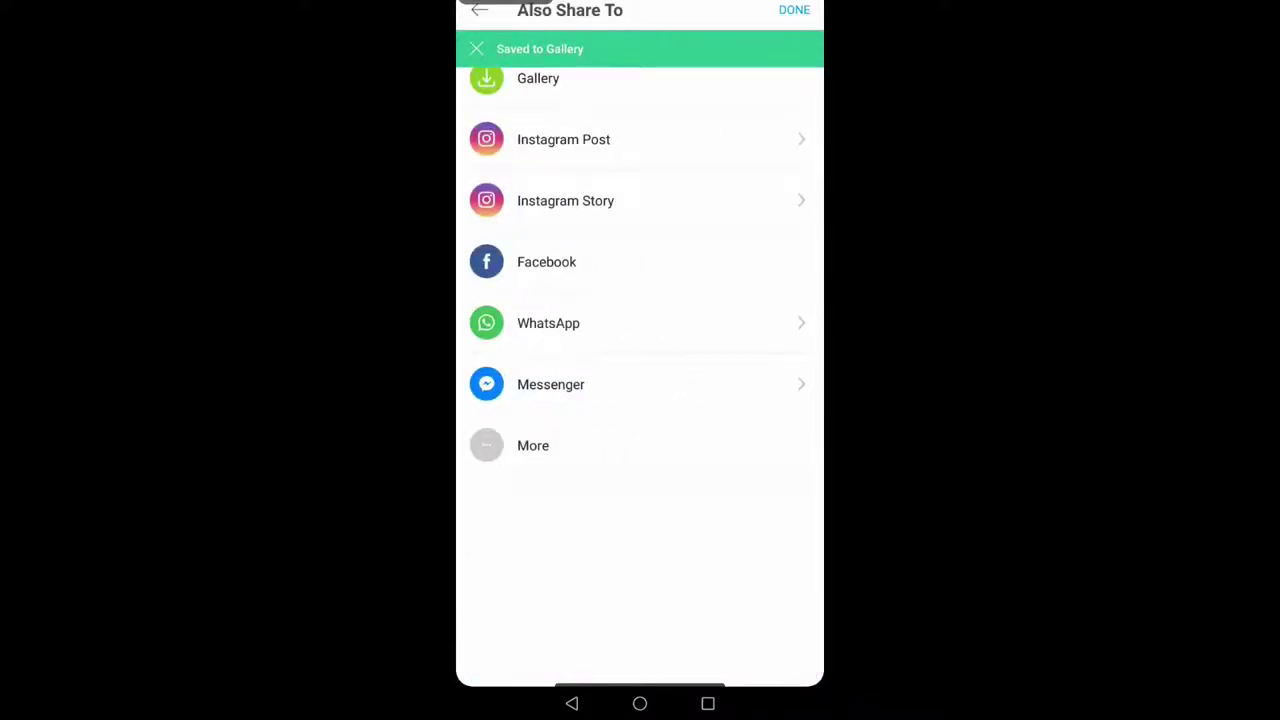
{"action": "left_click", "coordinate": [572, 703]}
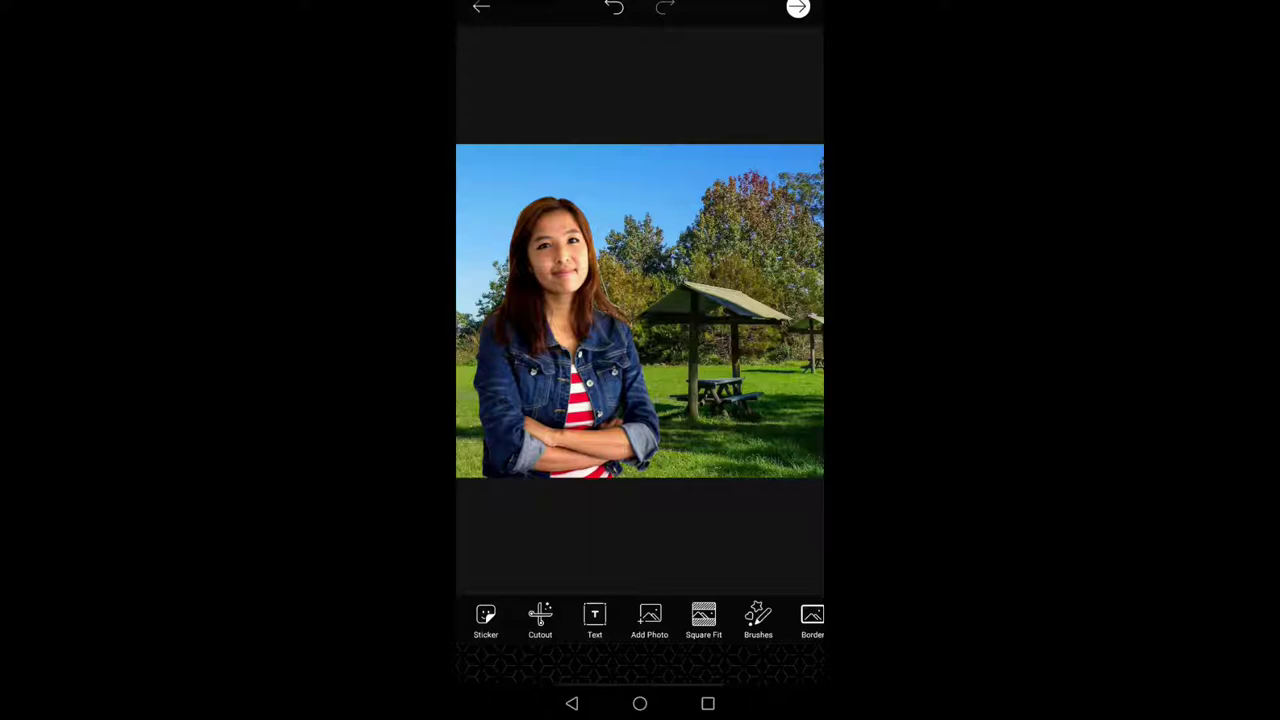
{"action": "left_click", "coordinate": [572, 703]}
Discard the unsaved edits and leave the editor for PicsArt's home screen.
{"action": "left_click", "coordinate": [764, 354]}
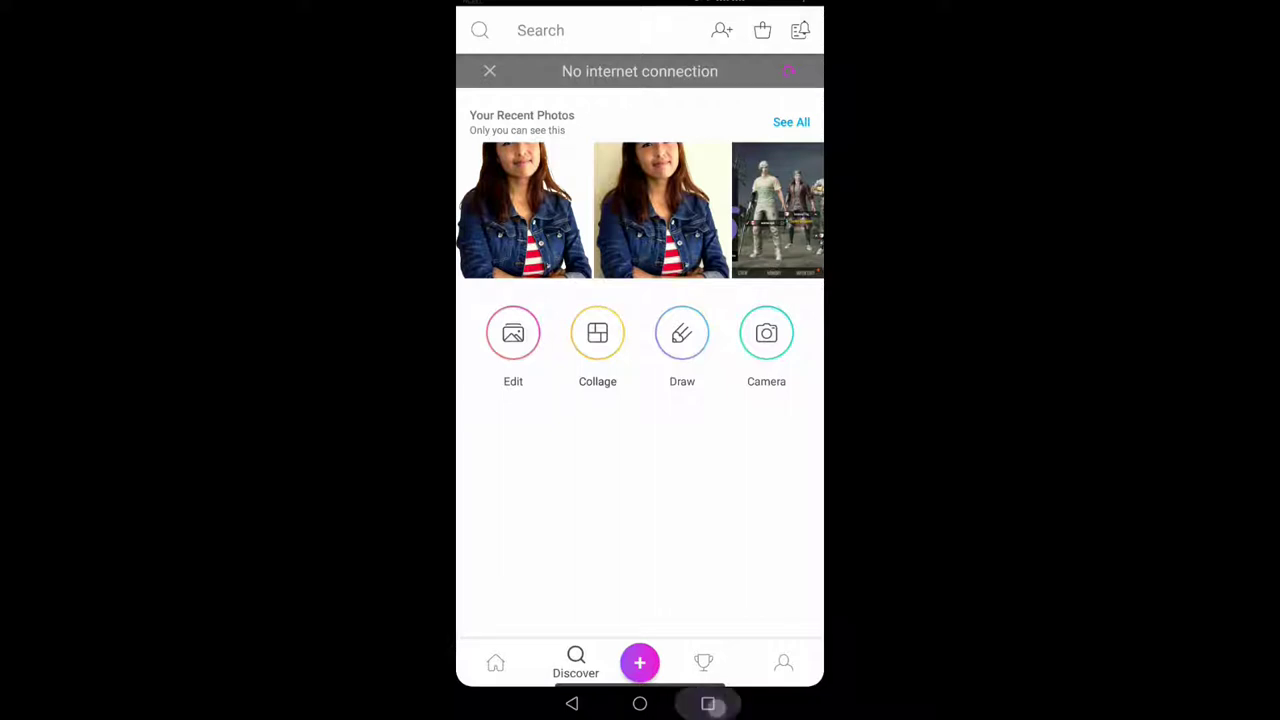
Return to the Android home screen with the two clock widgets.
{"action": "left_click", "coordinate": [640, 703]}
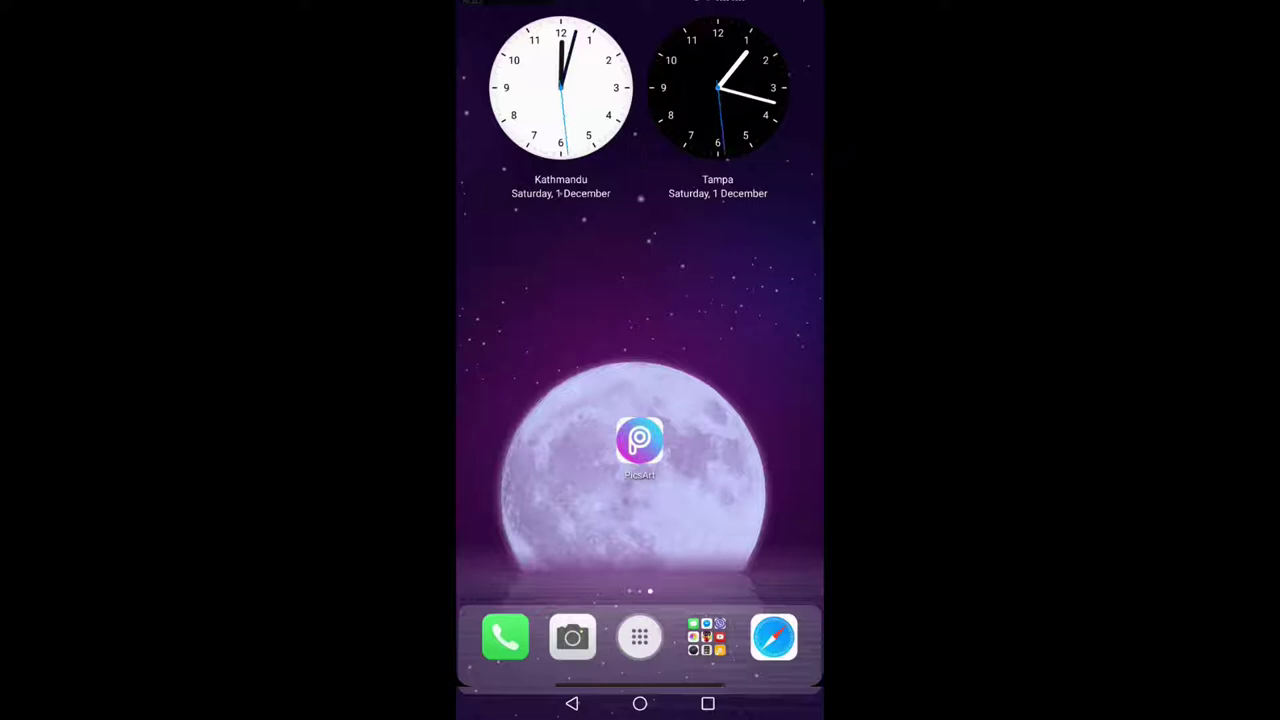